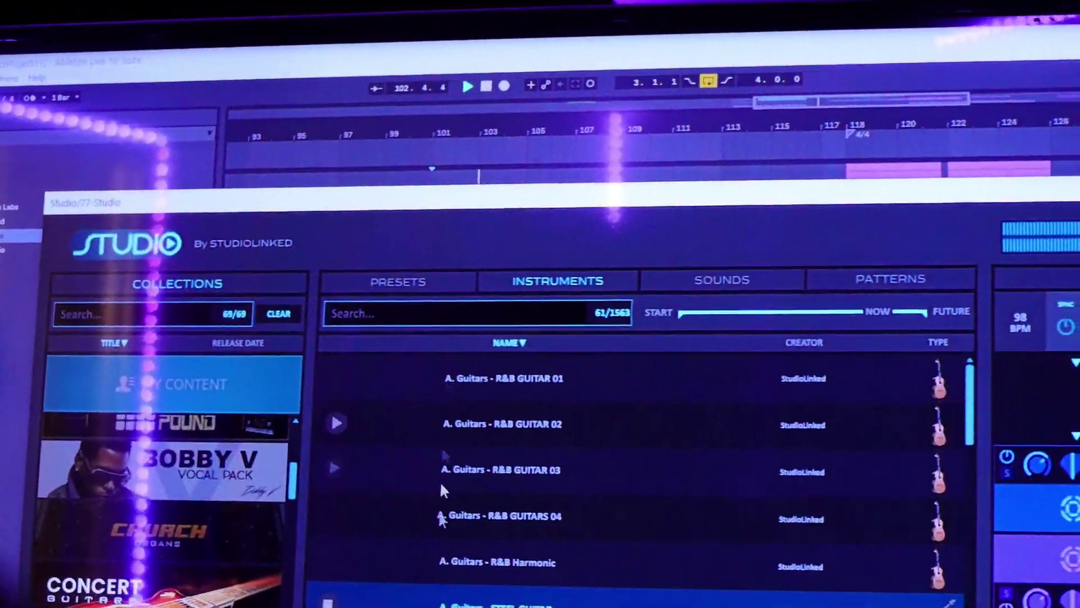
- Load the Studio plugin from the StudioLinked folder in the DAW's plugin list
scroll(440, 480, down, 3)
click(419, 543)
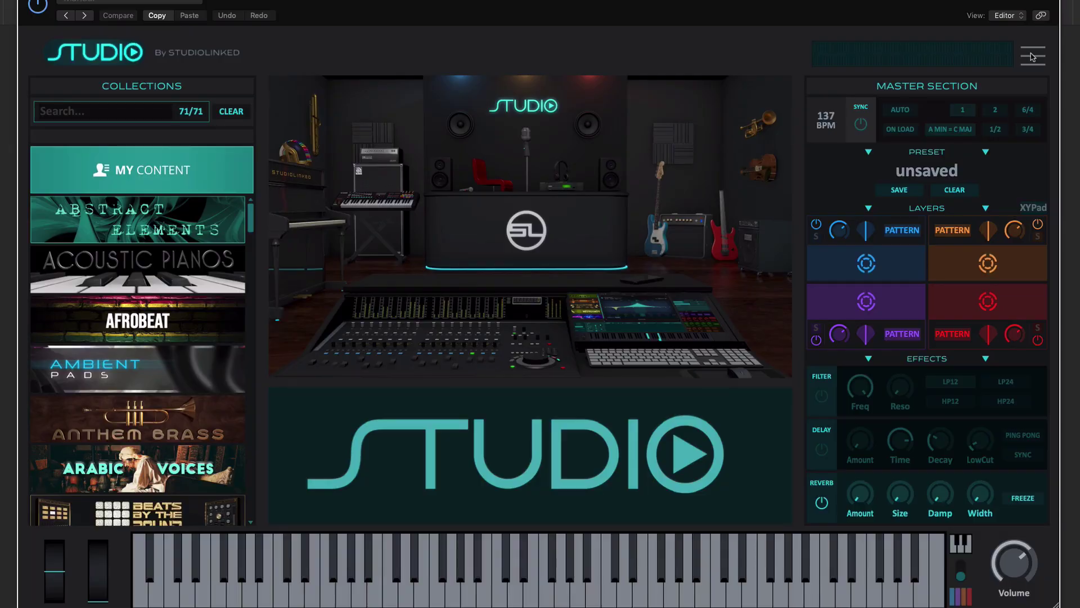
- Step through the startup pictures in the plugin settings, then close the settings
click(1032, 57)
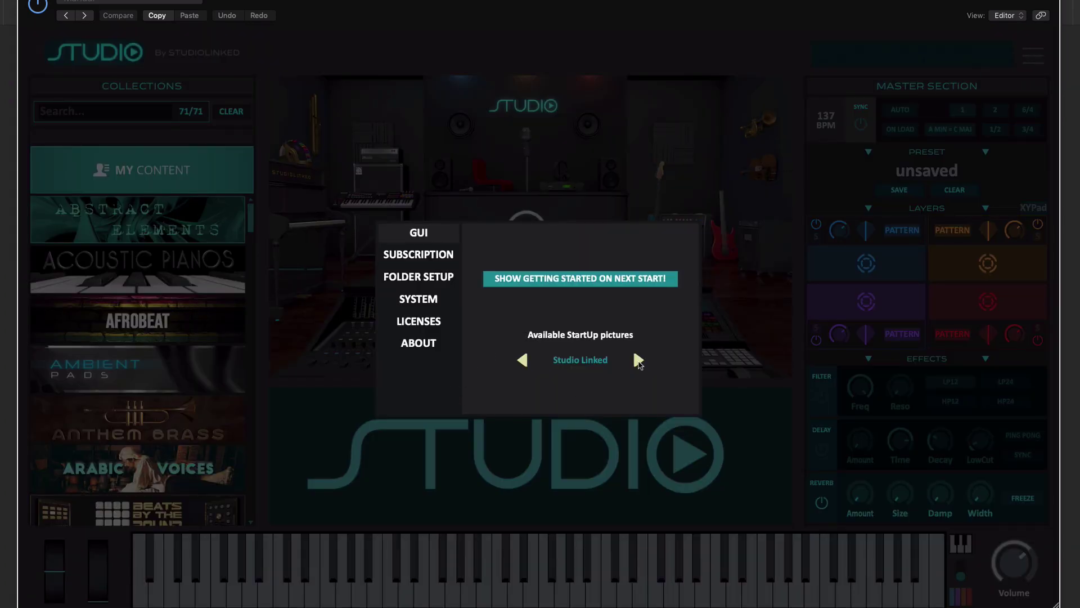
click(638, 360)
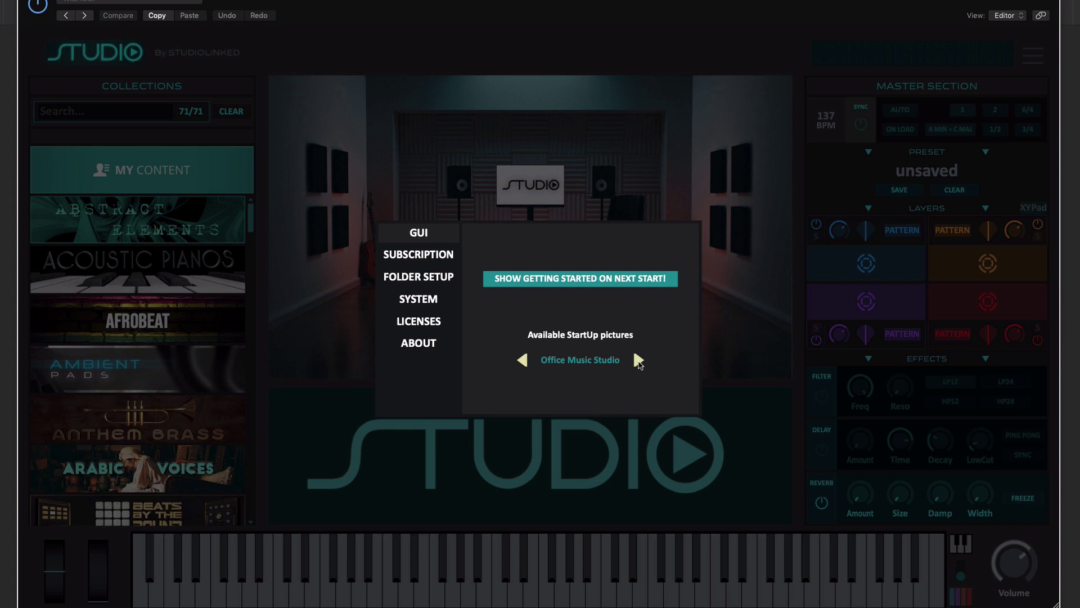
click(638, 360)
click(638, 360)
click(639, 360)
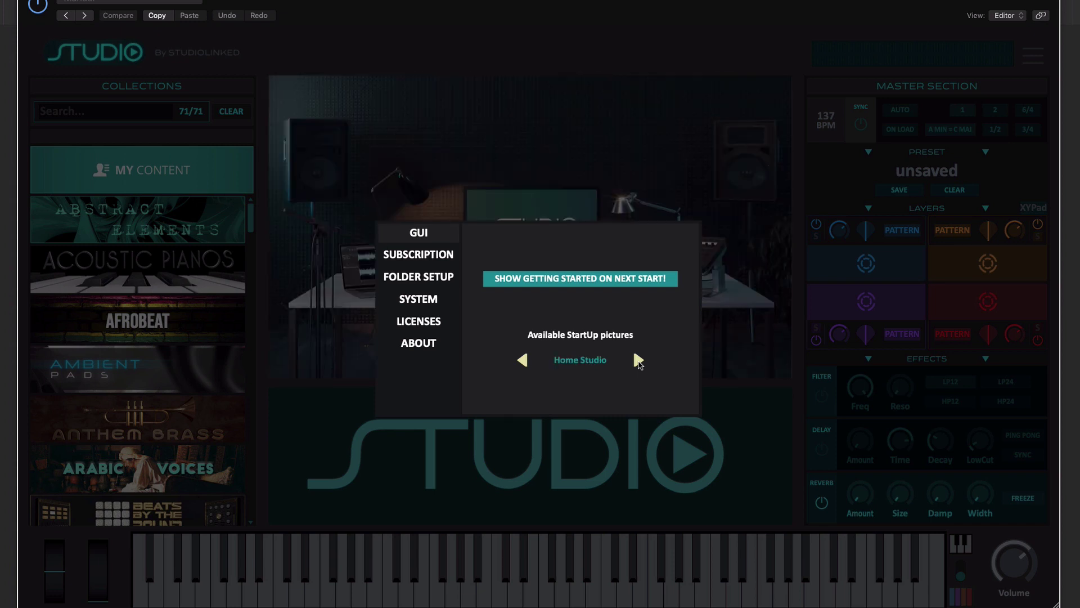
click(638, 360)
click(639, 360)
click(638, 360)
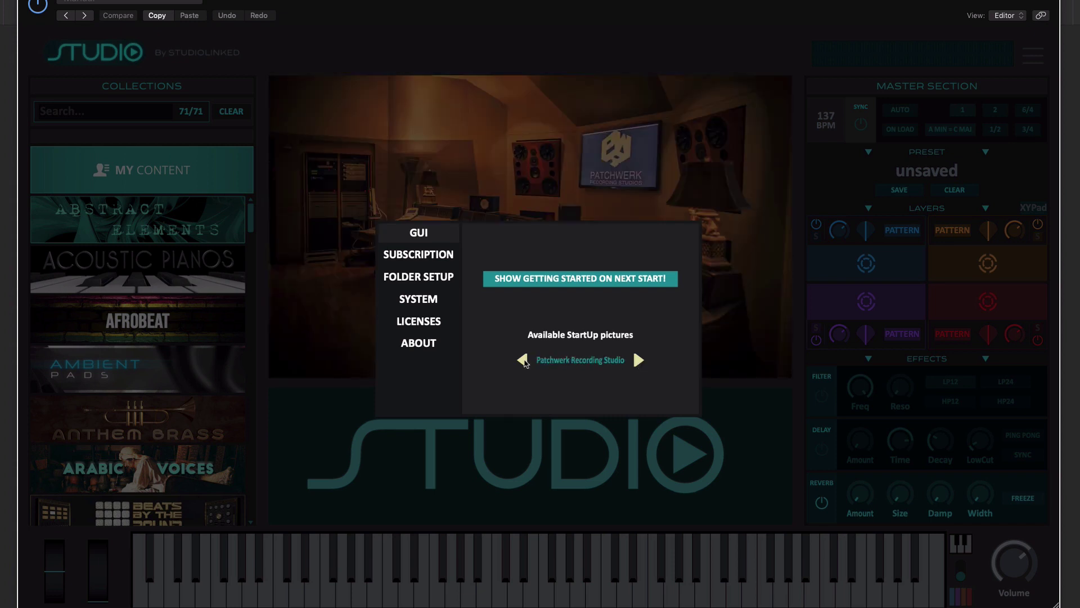
click(523, 360)
click(734, 47)
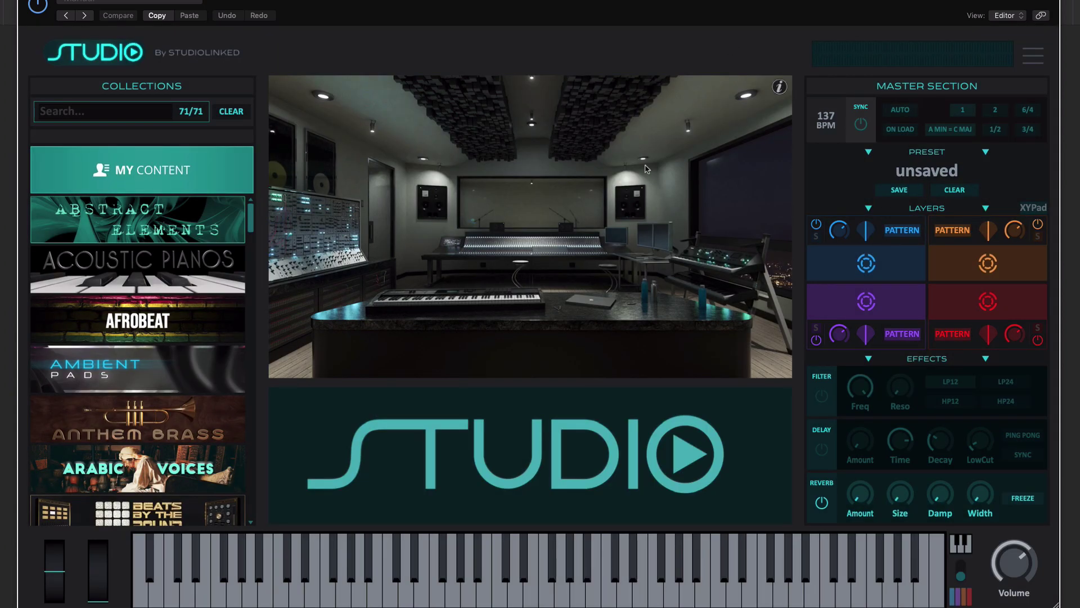
- Set Patchwerk Recording Studio as the startup picture and show its studio description
click(1033, 55)
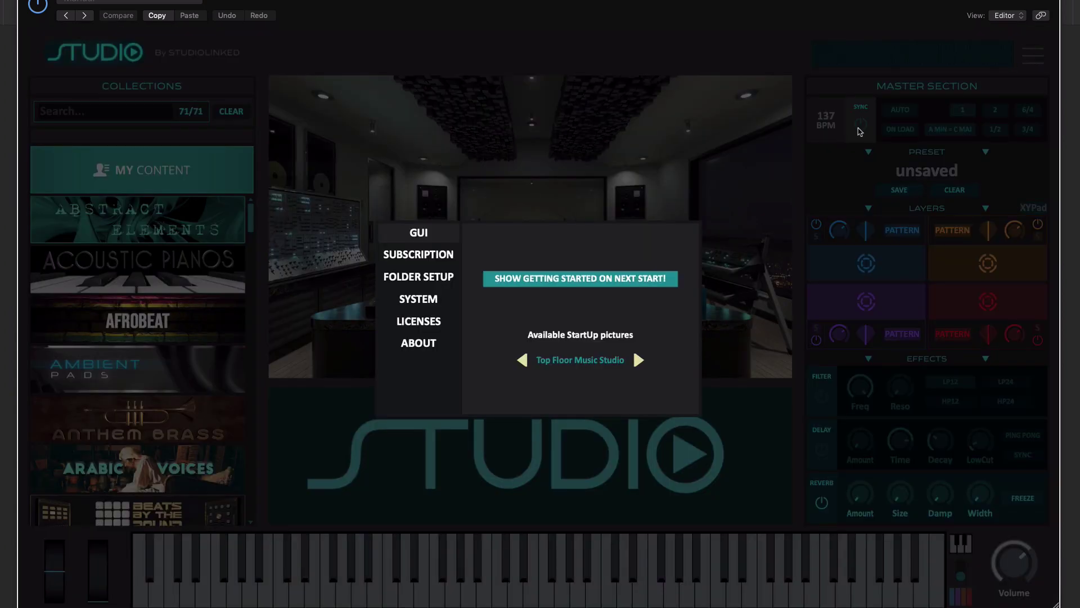
click(639, 360)
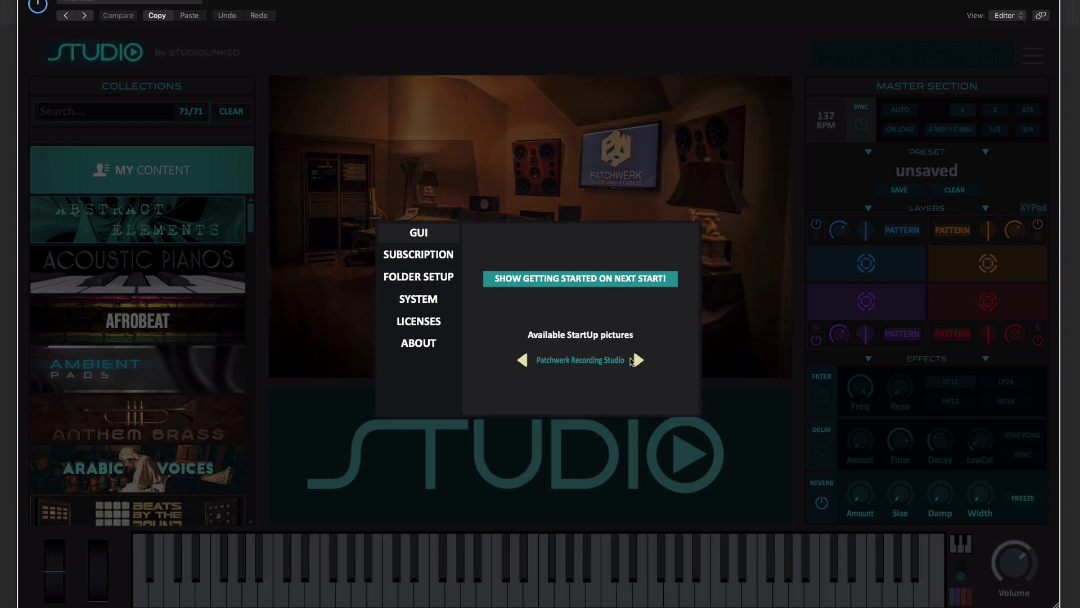
click(654, 34)
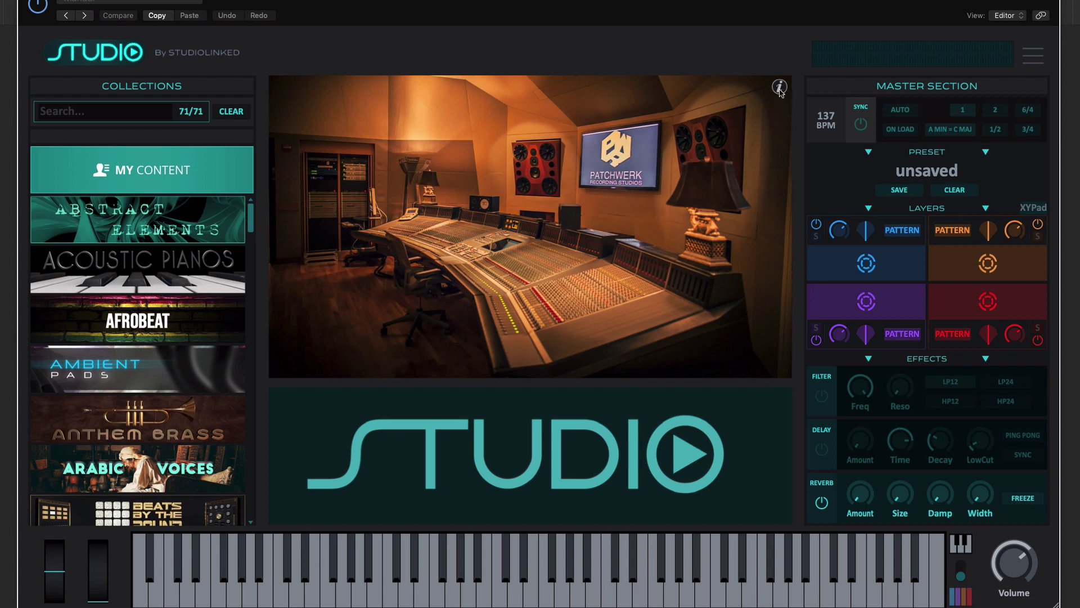
click(779, 87)
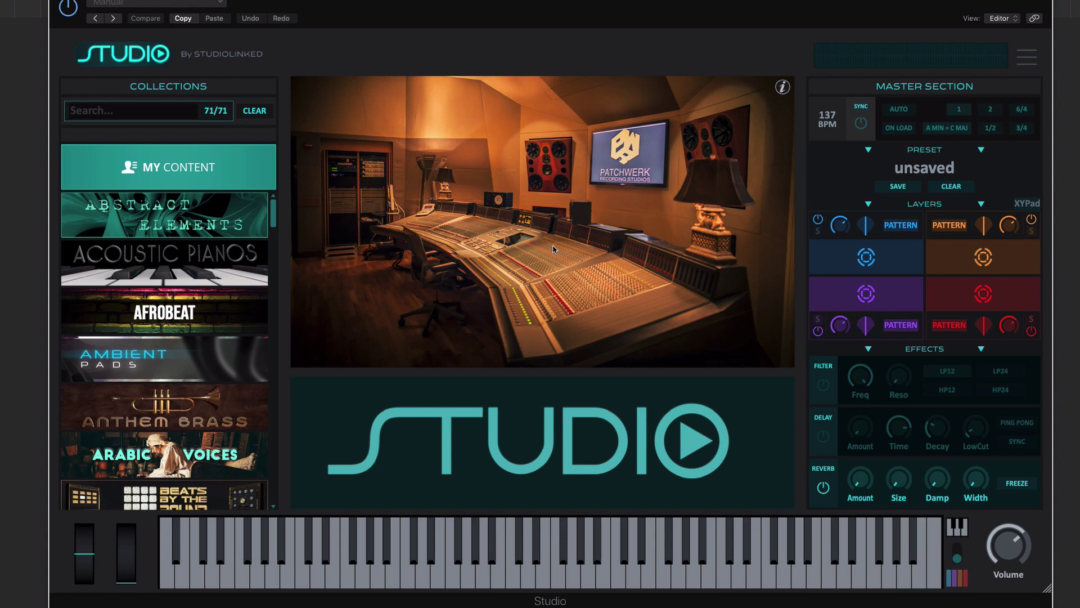
- Open the content browser and dismiss its help overlay with DON'T SHOW HELP ticked
click(554, 249)
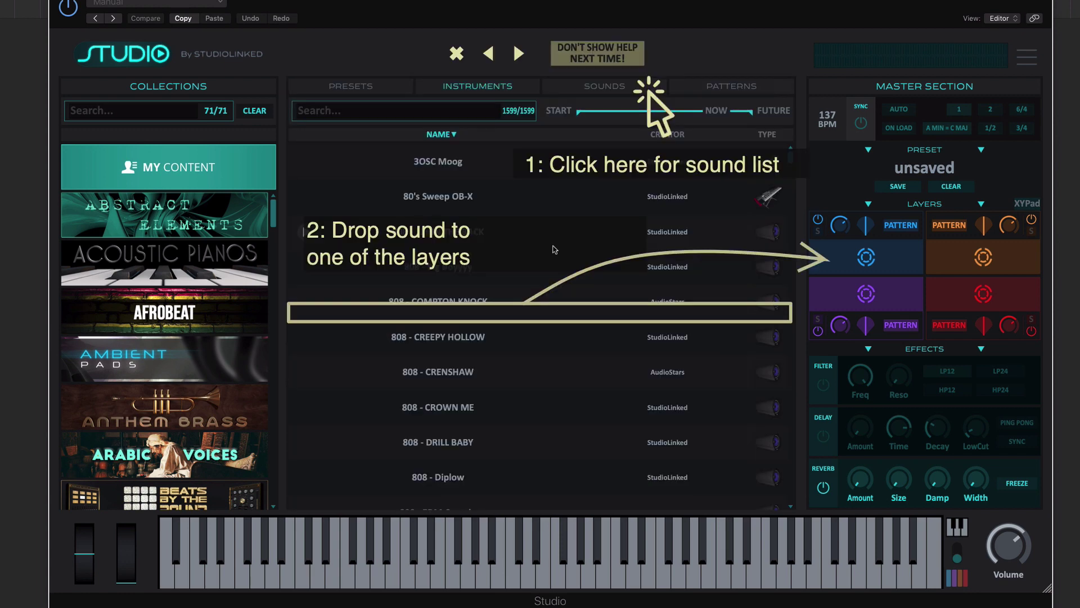
click(593, 61)
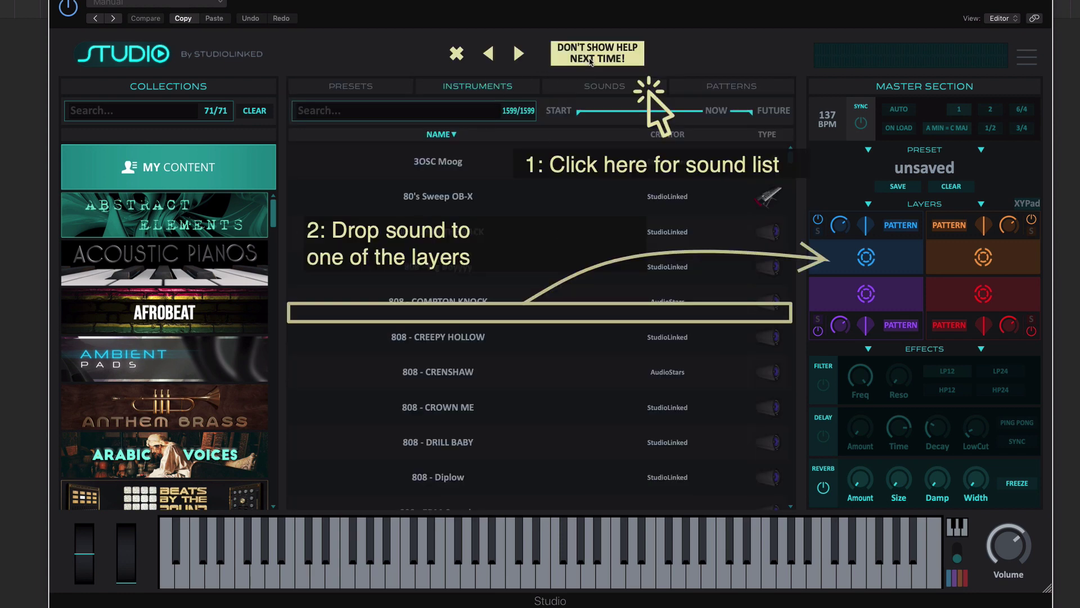
click(460, 58)
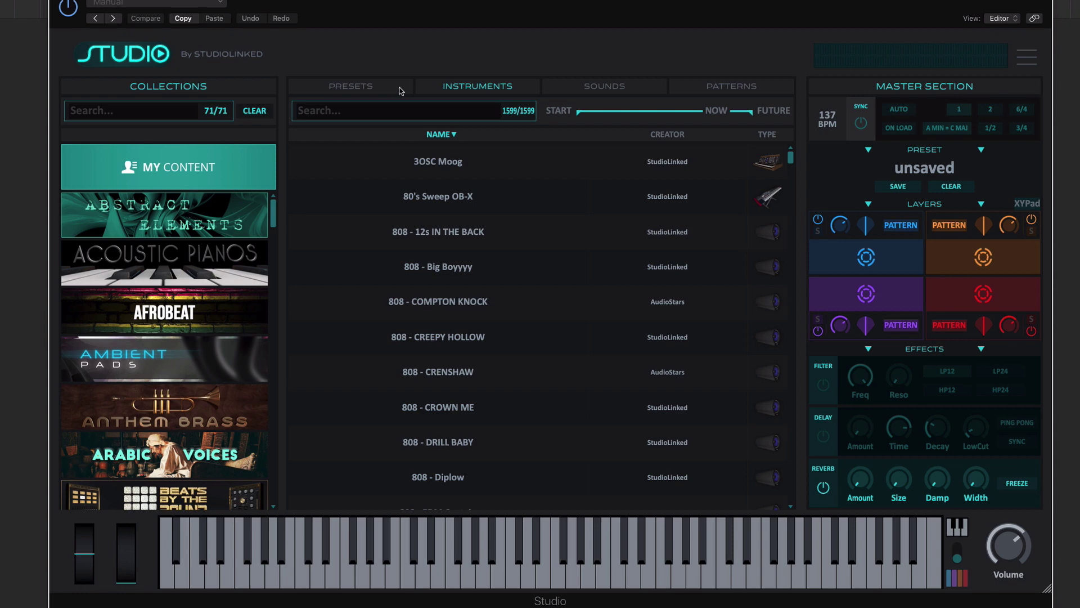
- Switch through the Presets, Instruments, Sounds and Patterns lists
click(366, 88)
click(480, 90)
click(595, 91)
click(731, 90)
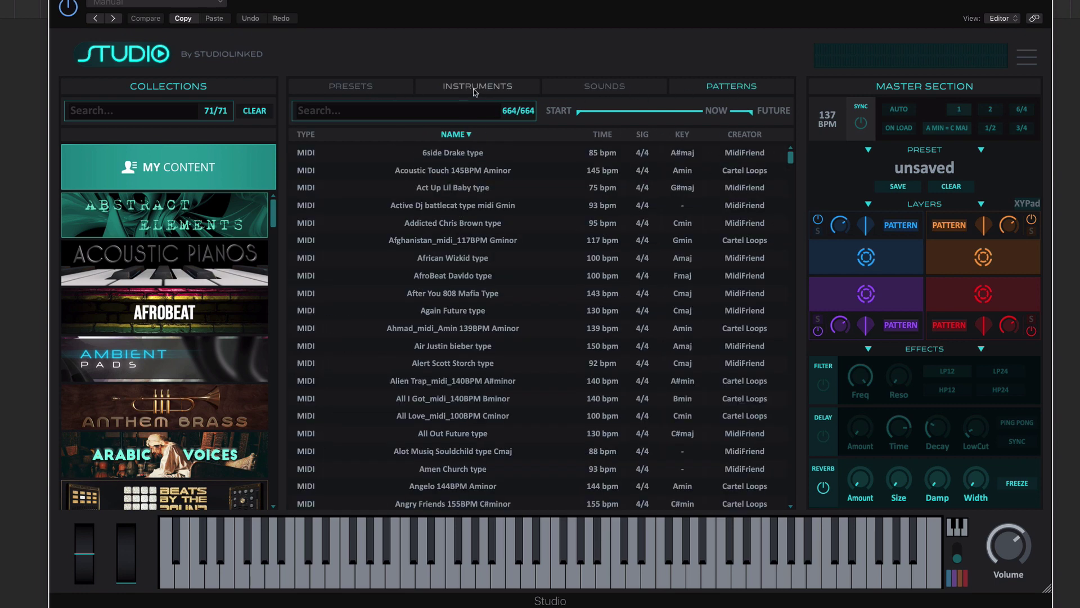
click(475, 90)
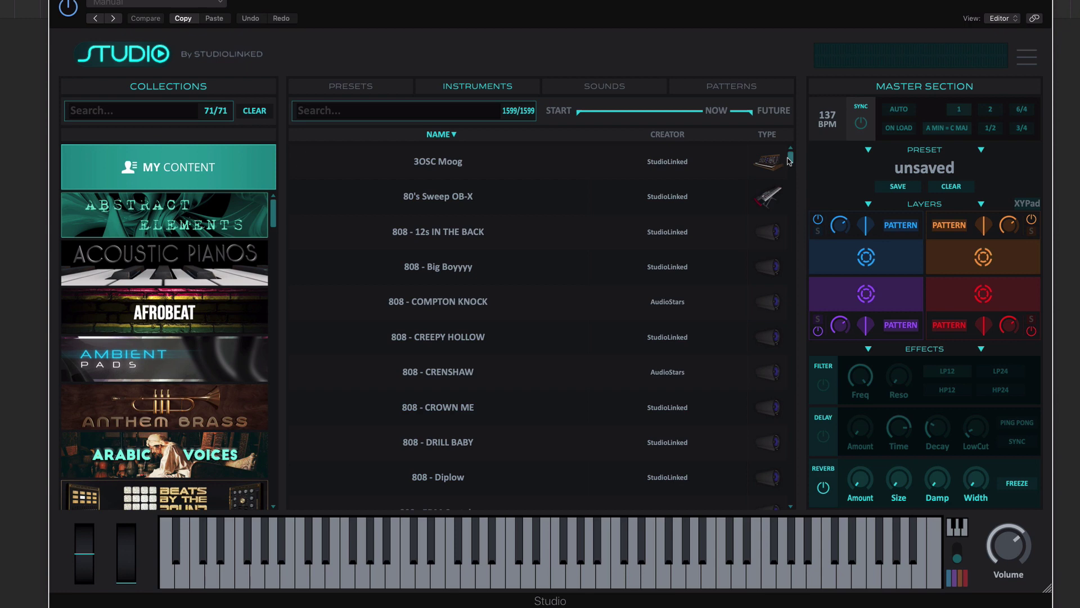
- Scroll through the Instruments, Sounds, Patterns and Presets lists, ending on the 403 presets
drag(790, 162, 791, 191)
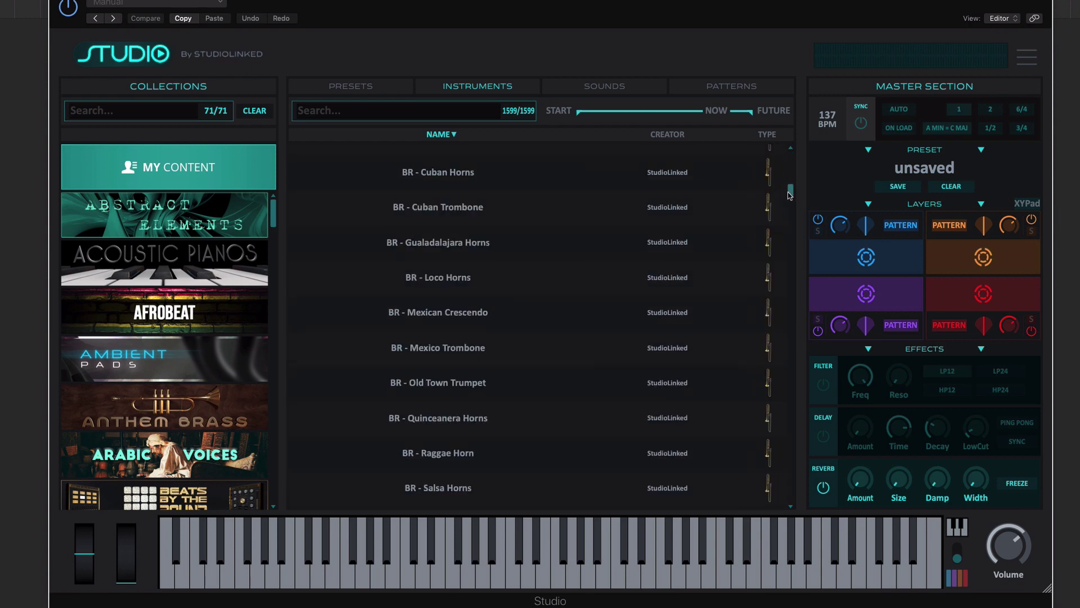
click(622, 91)
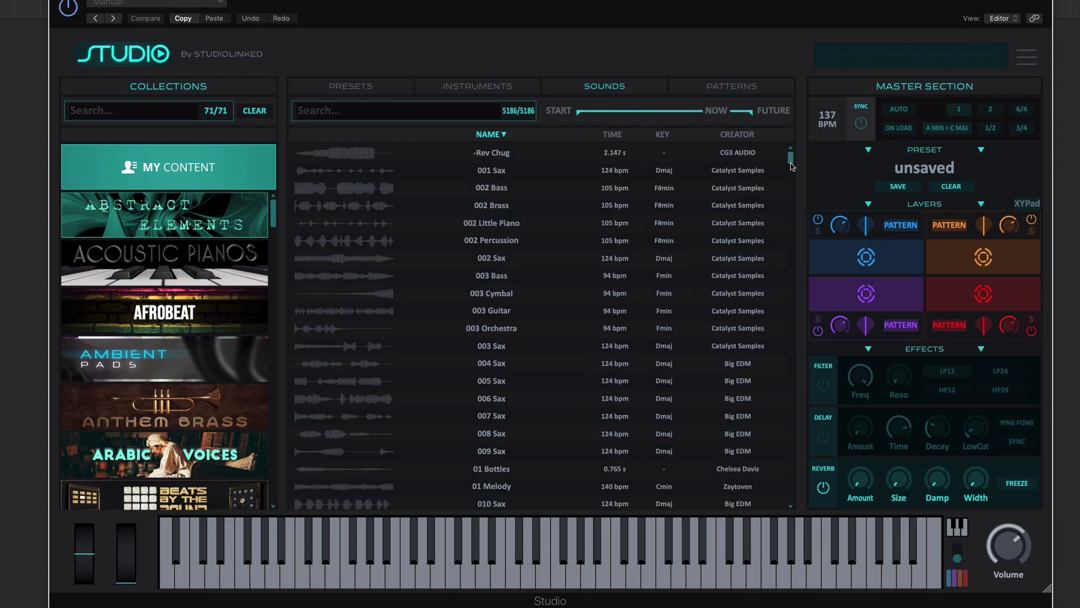
drag(792, 167, 791, 193)
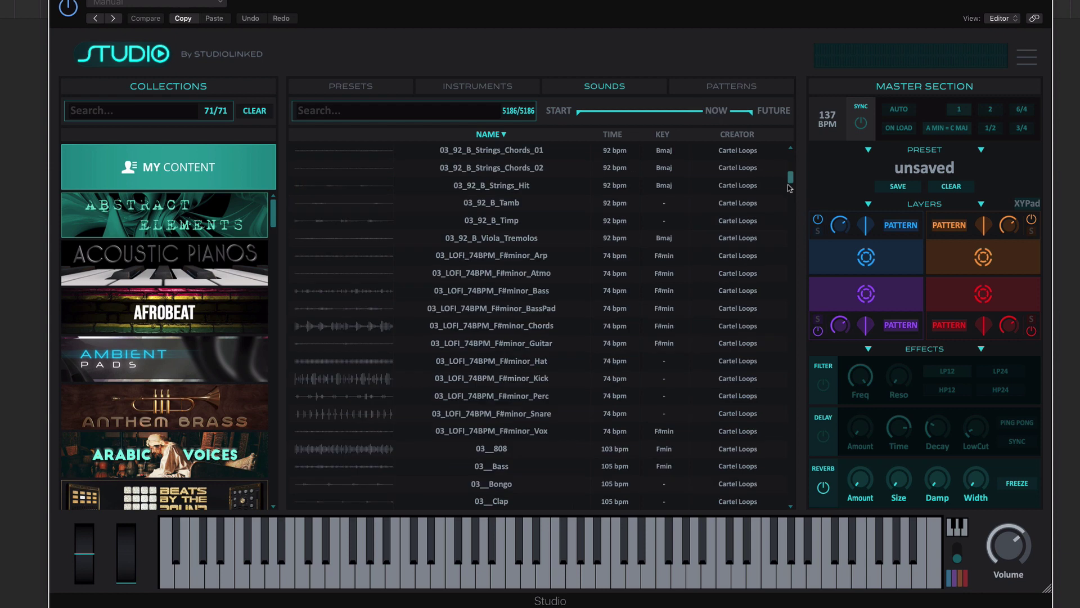
click(713, 92)
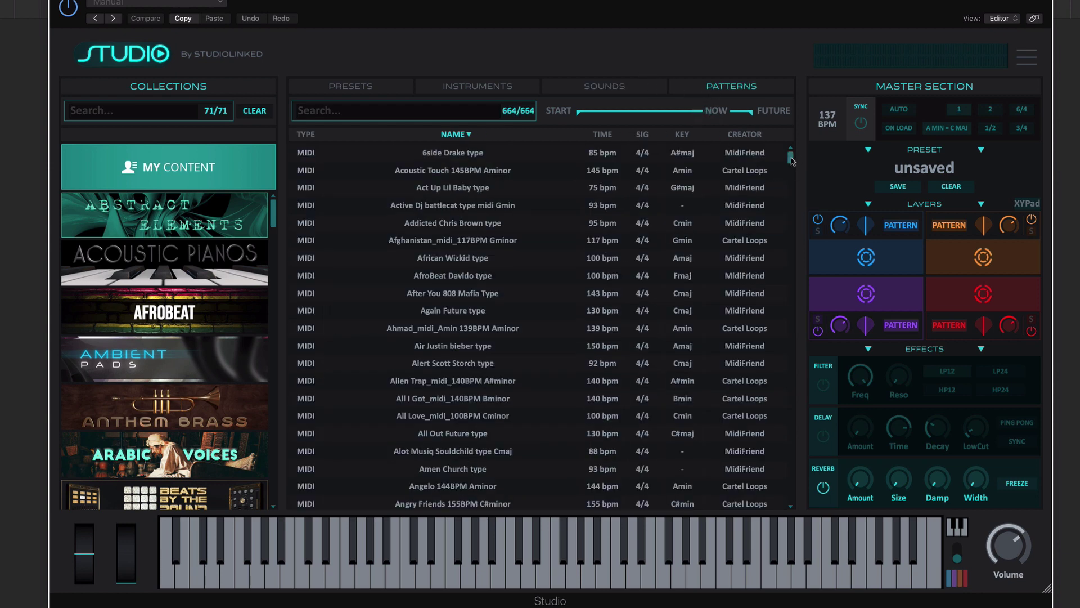
drag(791, 161, 791, 187)
click(385, 85)
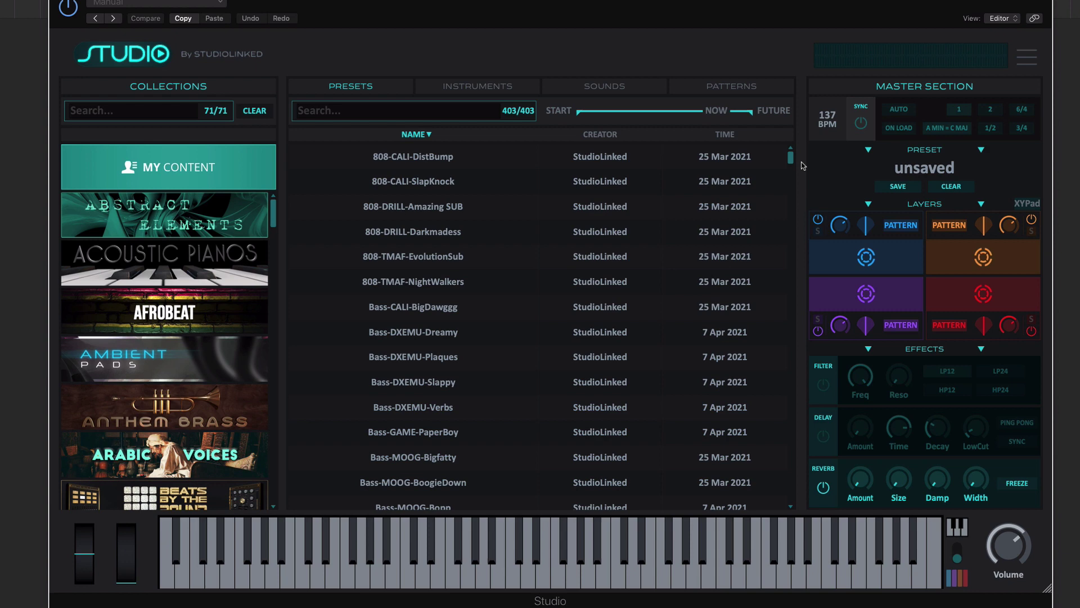
drag(792, 166, 789, 203)
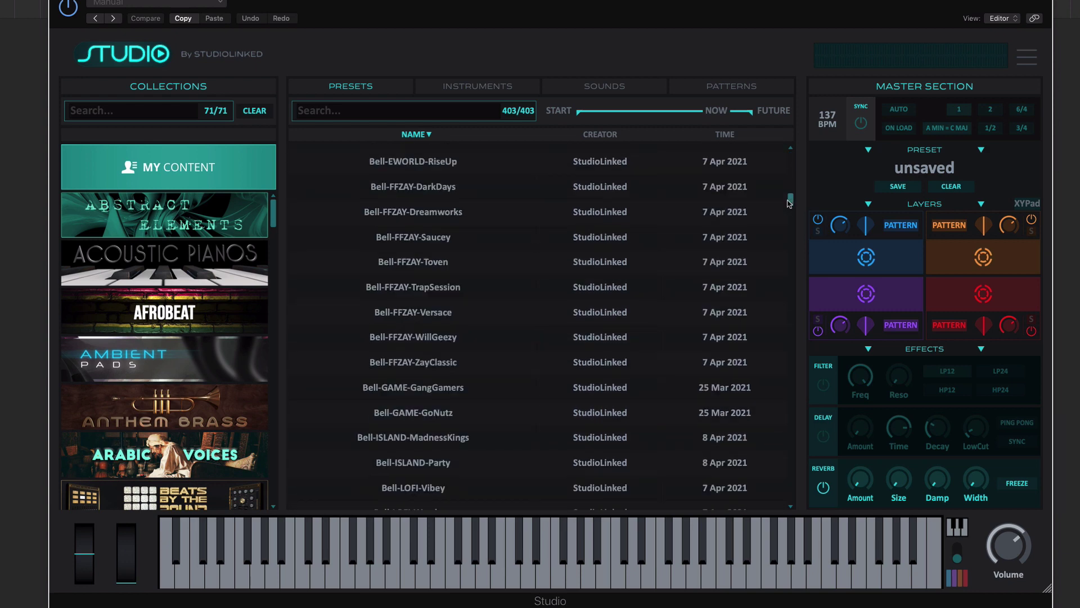
- Filter instruments by 'piano' to 57 entries and preview EP - Clean Piano
click(477, 86)
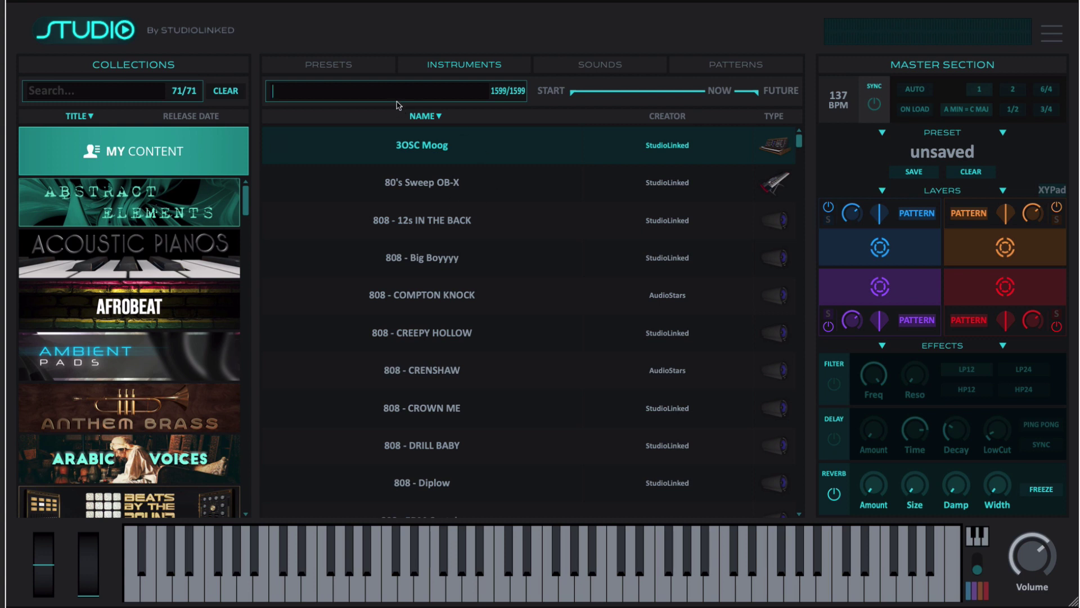
text(piano)
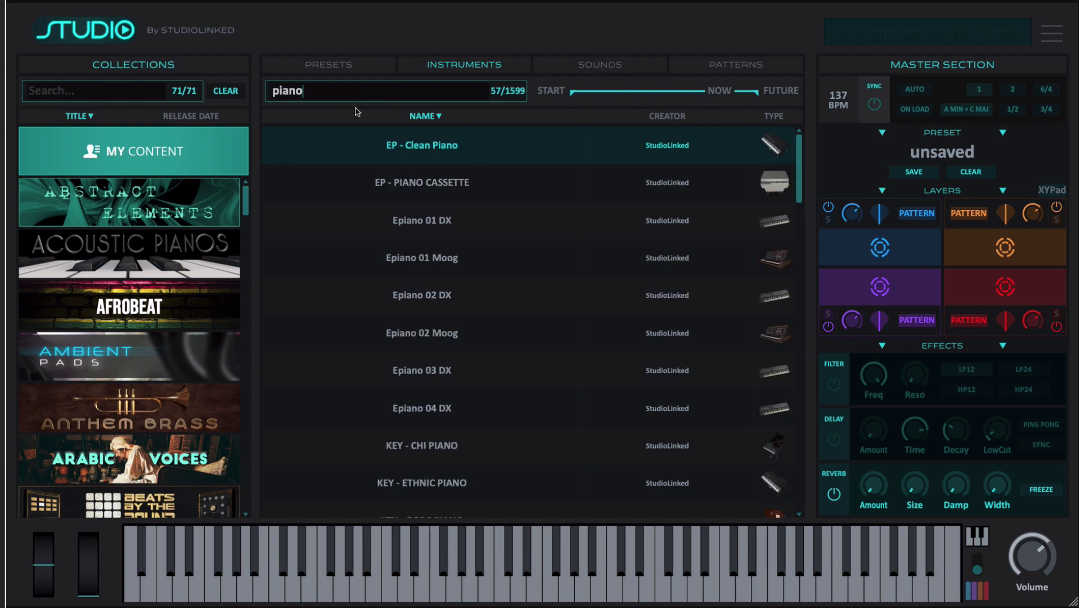
mouse_move(297, 148)
click(279, 145)
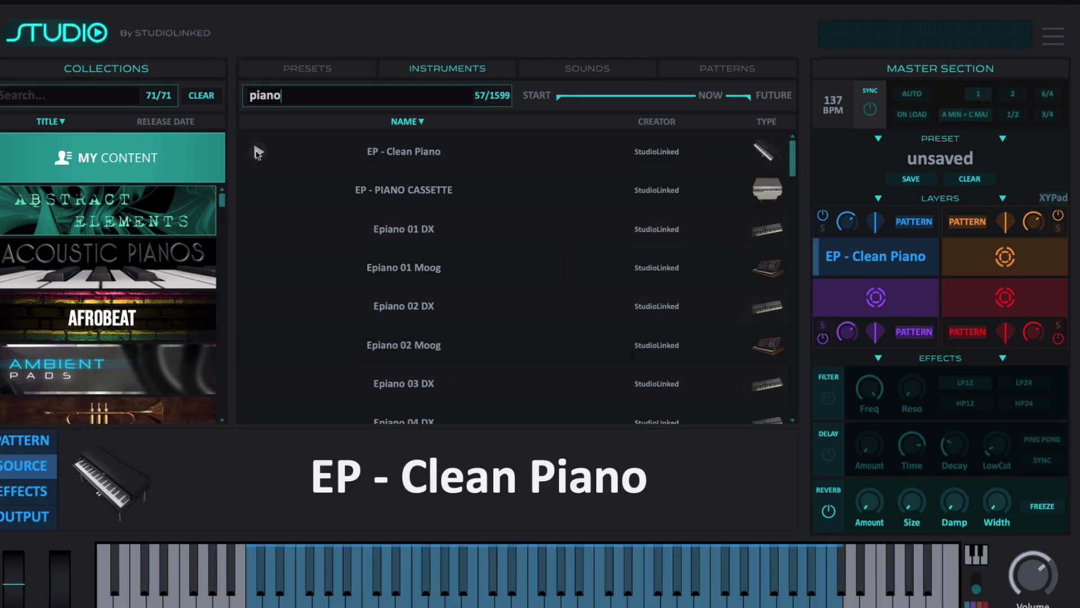
click(257, 152)
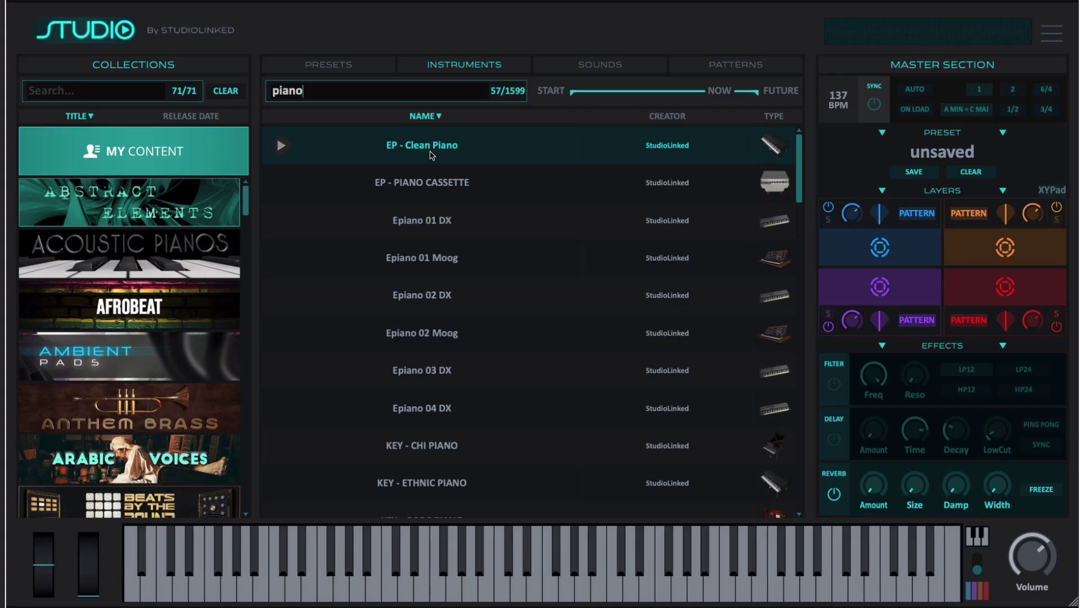
- Put EP - Clean Piano on the first layer, shift its key range, enable Delay, and show its effects
drag(431, 155, 865, 259)
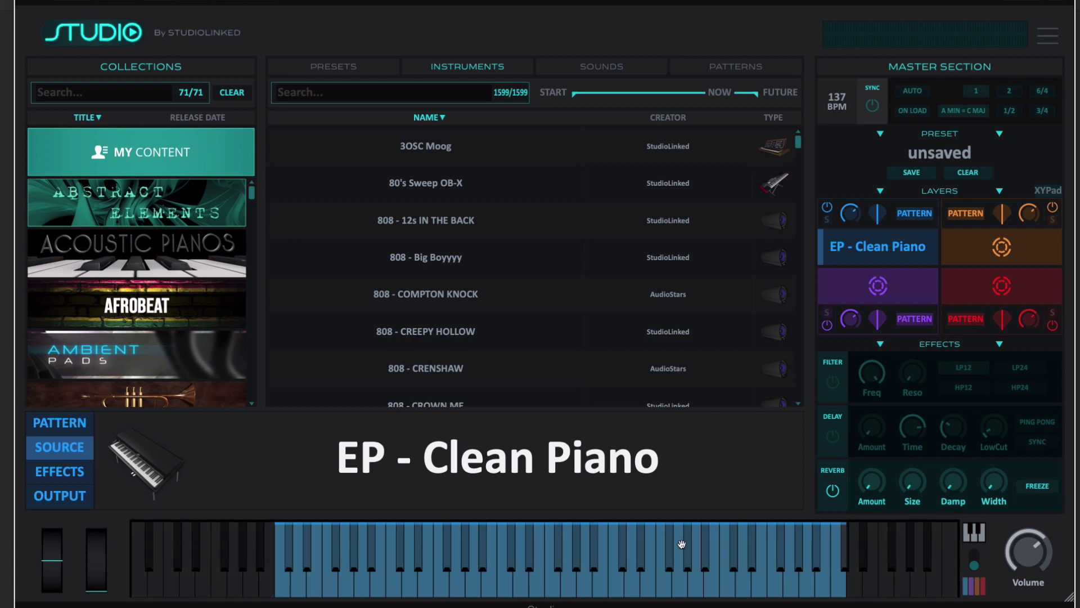
mouse_move(683, 544)
mouse_down()
mouse_move(815, 547)
mouse_move(557, 552)
mouse_move(672, 545)
mouse_up()
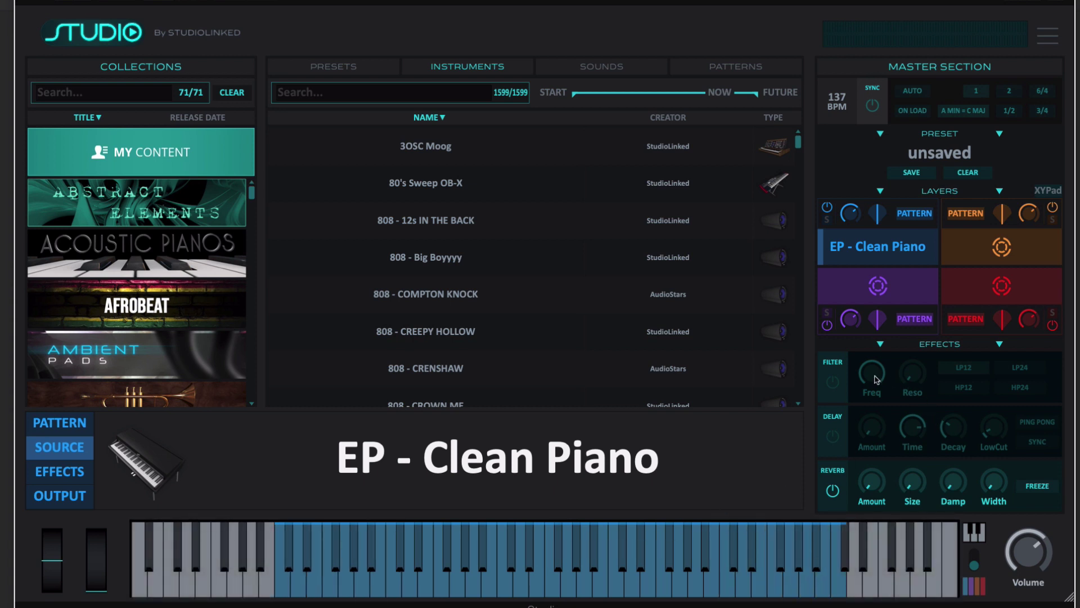
click(832, 435)
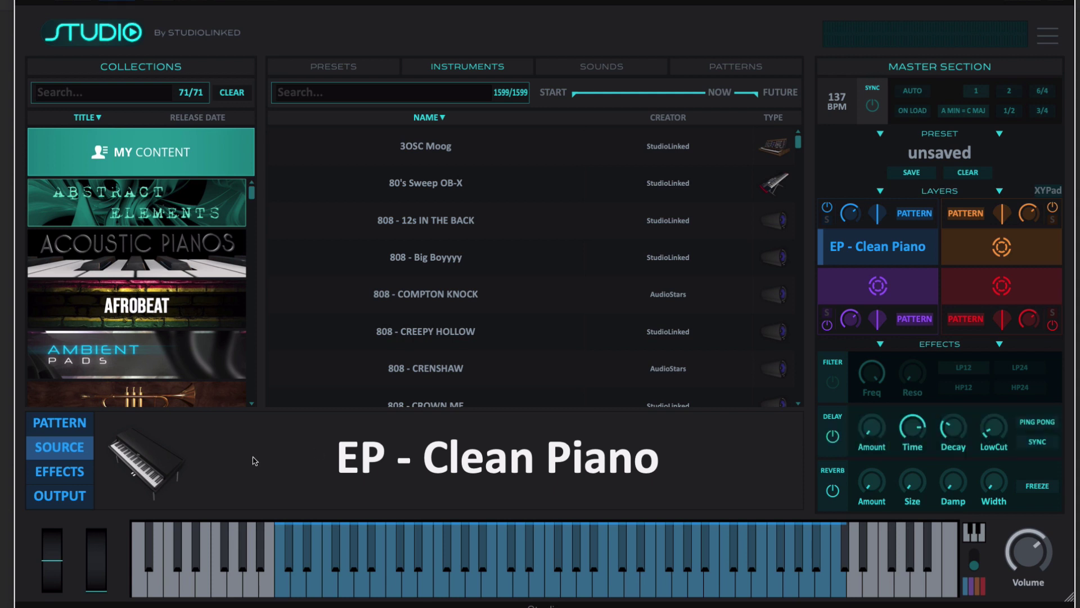
click(58, 472)
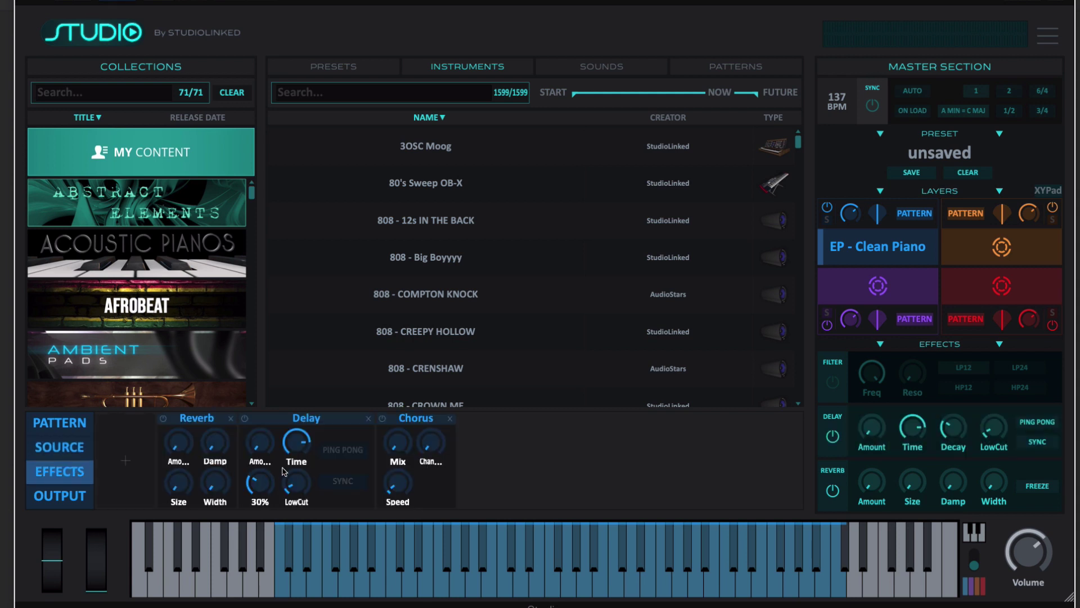
- Drag the 130 bpm Cmaj pattern 'Again Future type' onto the EP - Clean Piano layer and play it
click(55, 426)
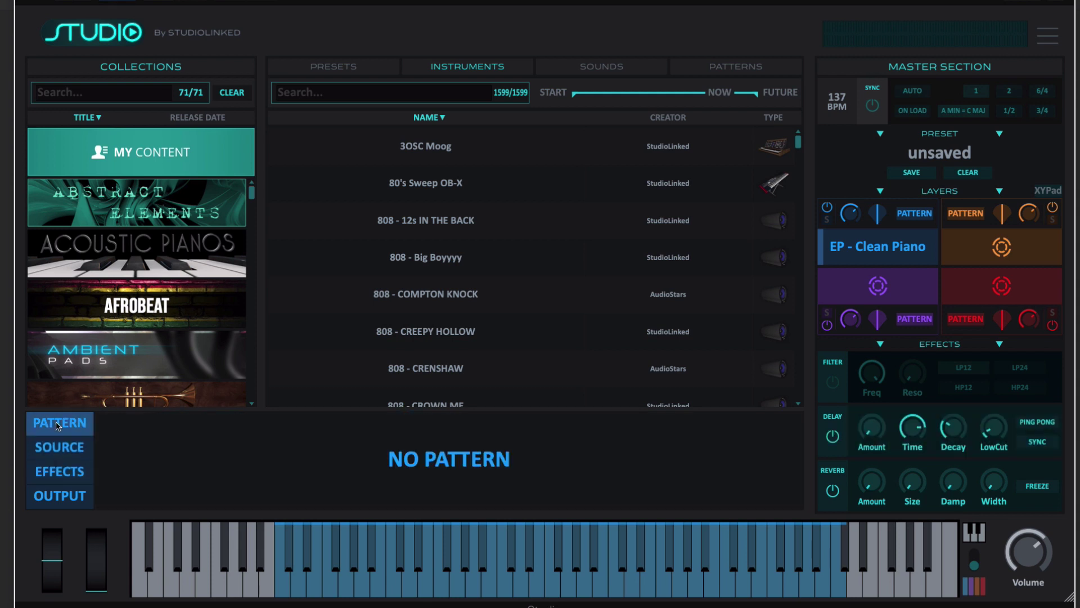
click(749, 68)
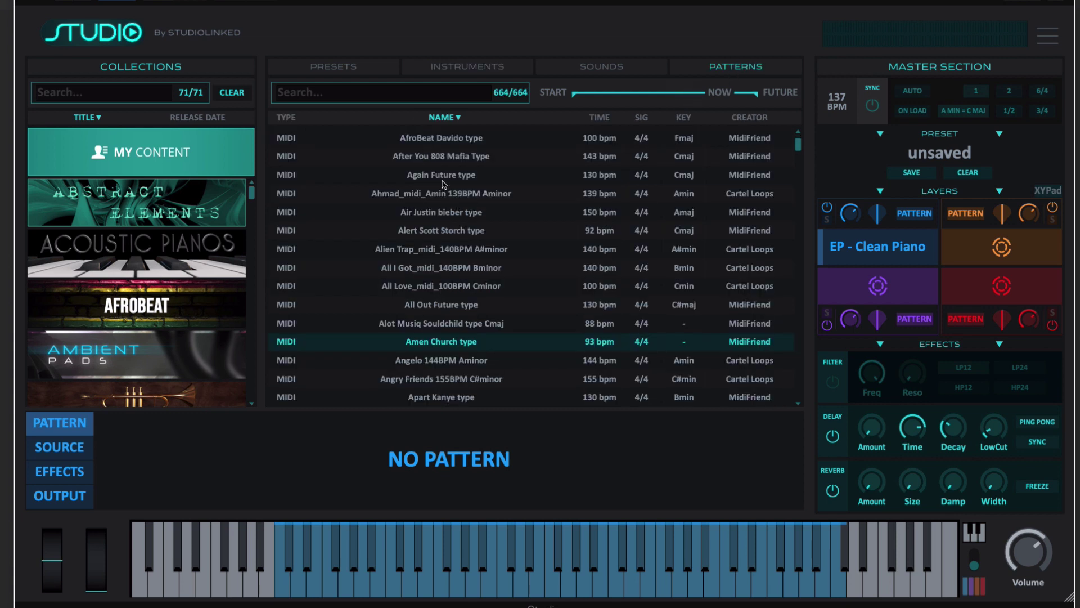
drag(444, 175, 886, 253)
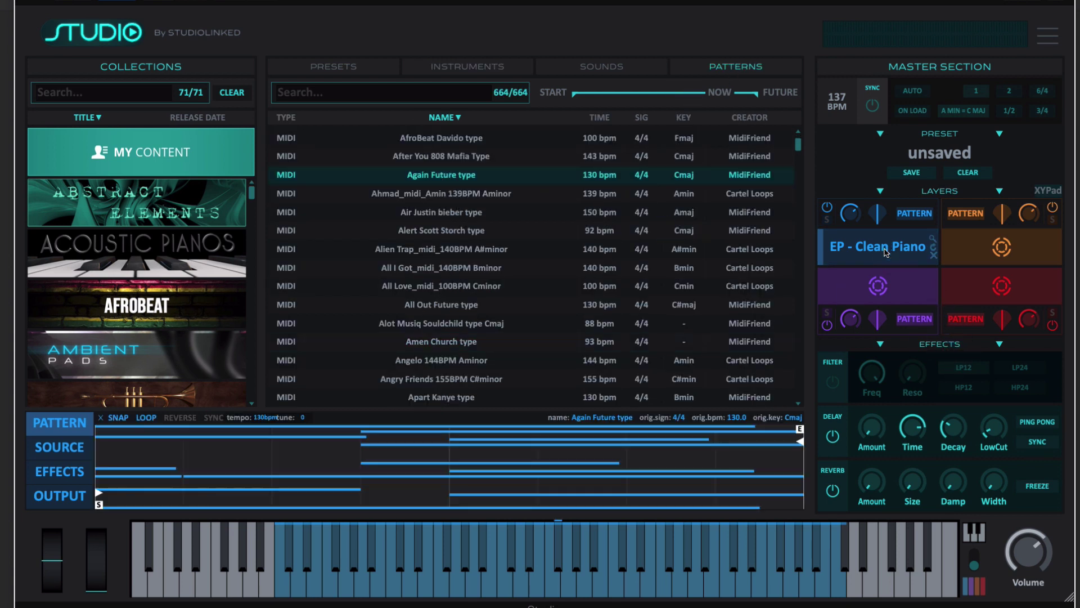
key(space)
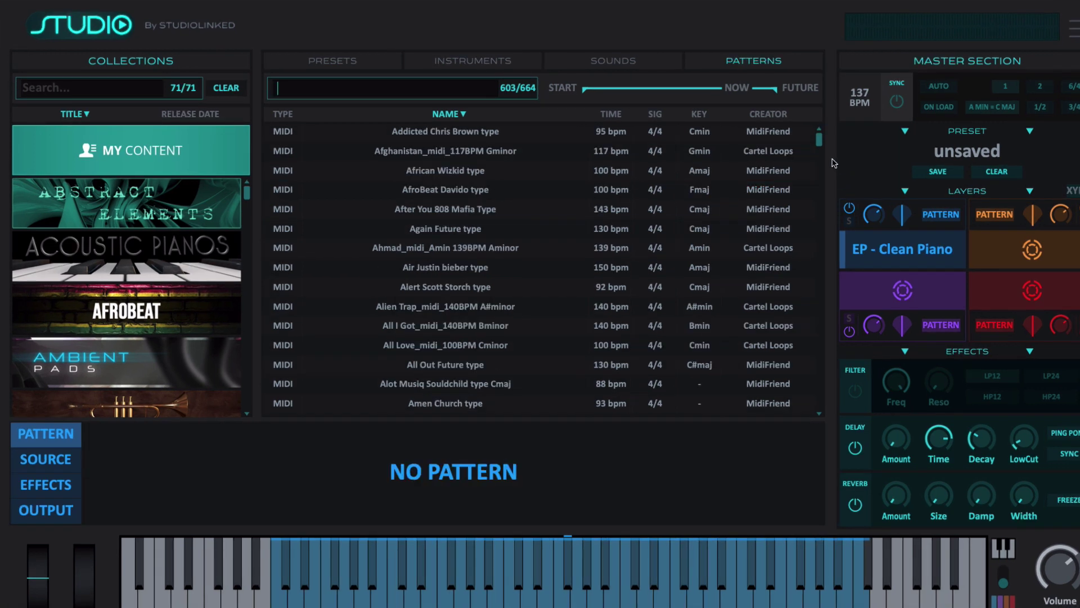
- Search patterns for 'drake', 'ken' and 'lil', then load 'Grindin Lil Baby type' onto the piano layer
scroll(796, 169, down, 5)
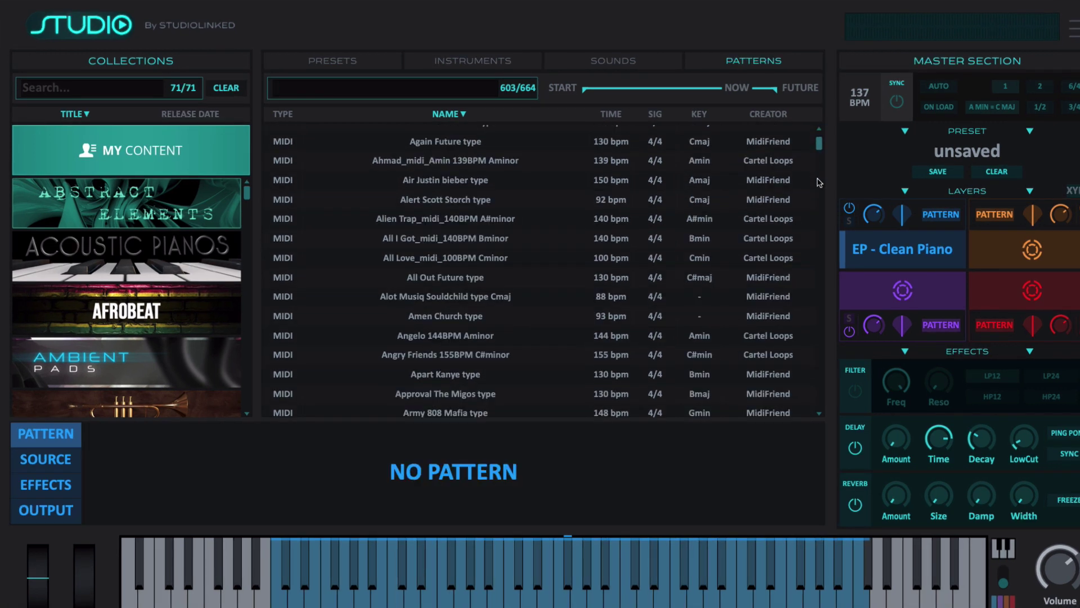
scroll(819, 183, down, 20)
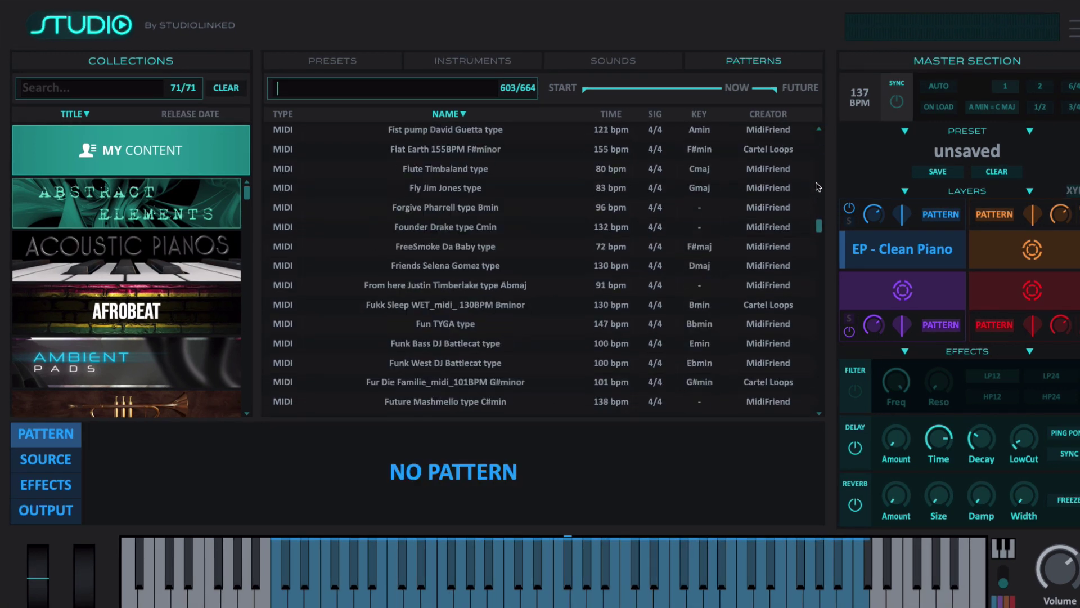
scroll(818, 186, up, 20)
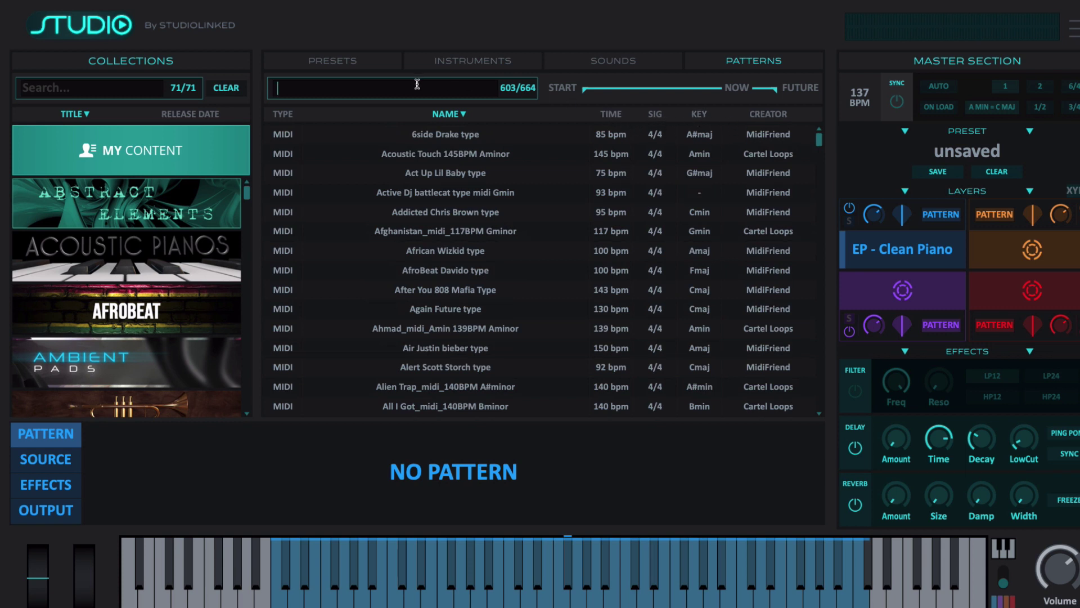
text(drake)
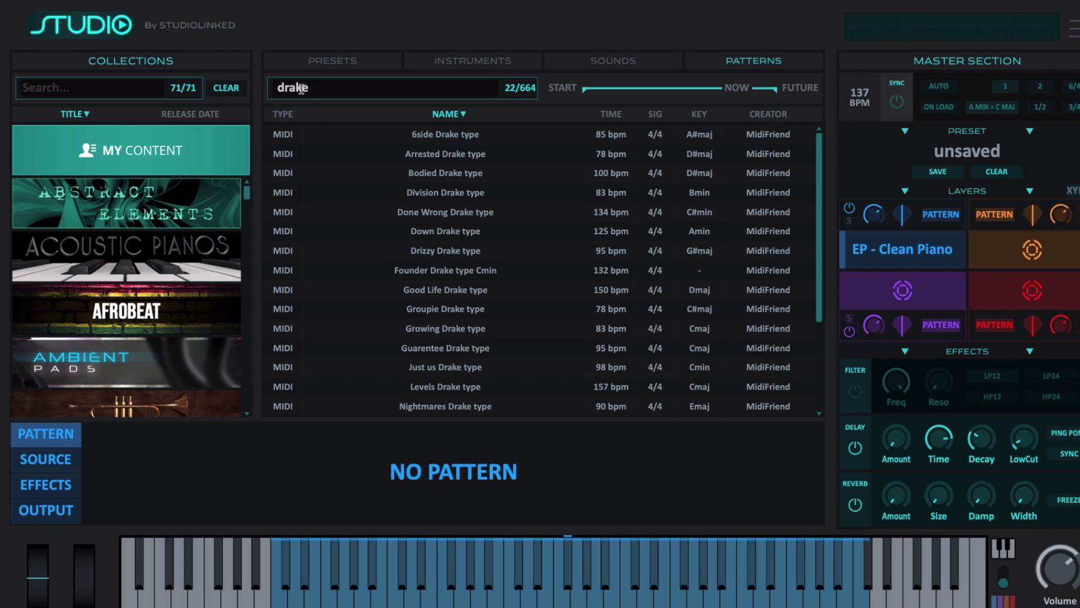
key(BackSpace)
key(BackSpace)
key(BackSpace)
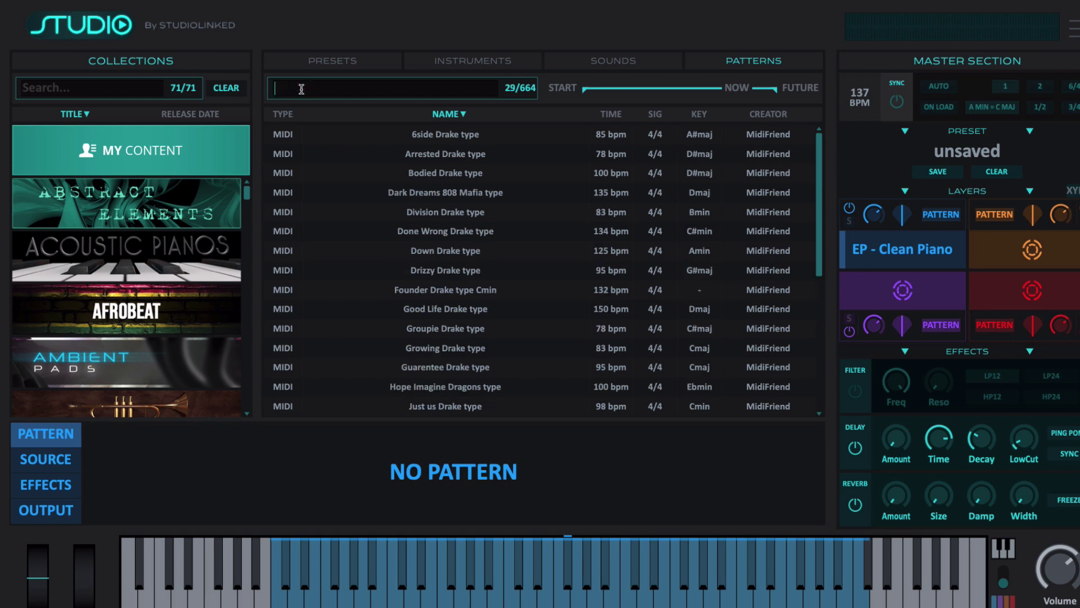
text(ken)
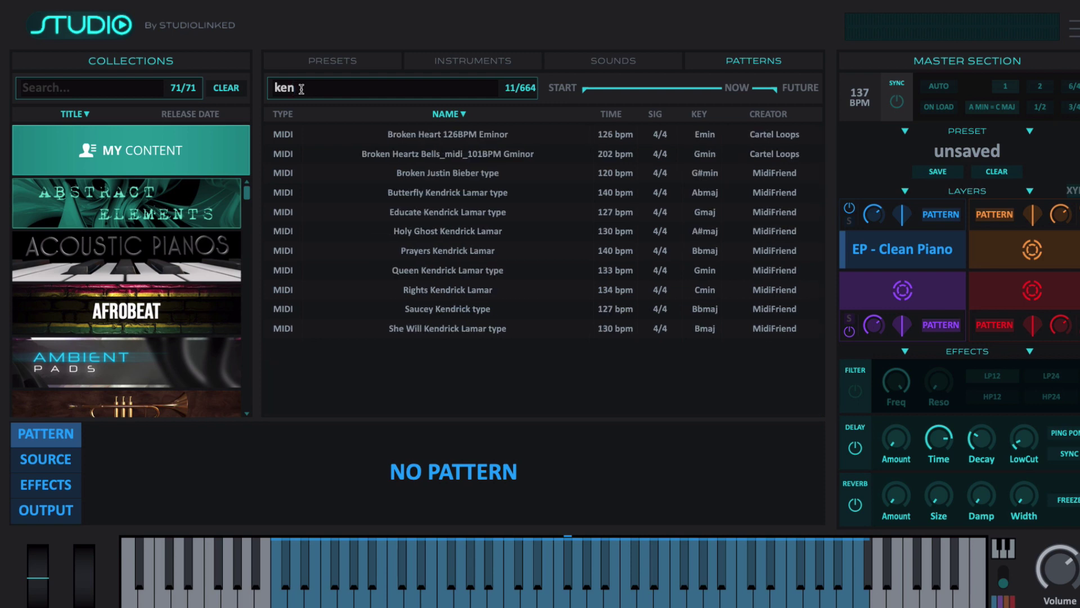
key(BackSpace)
key(BackSpace)
key(BackSpace)
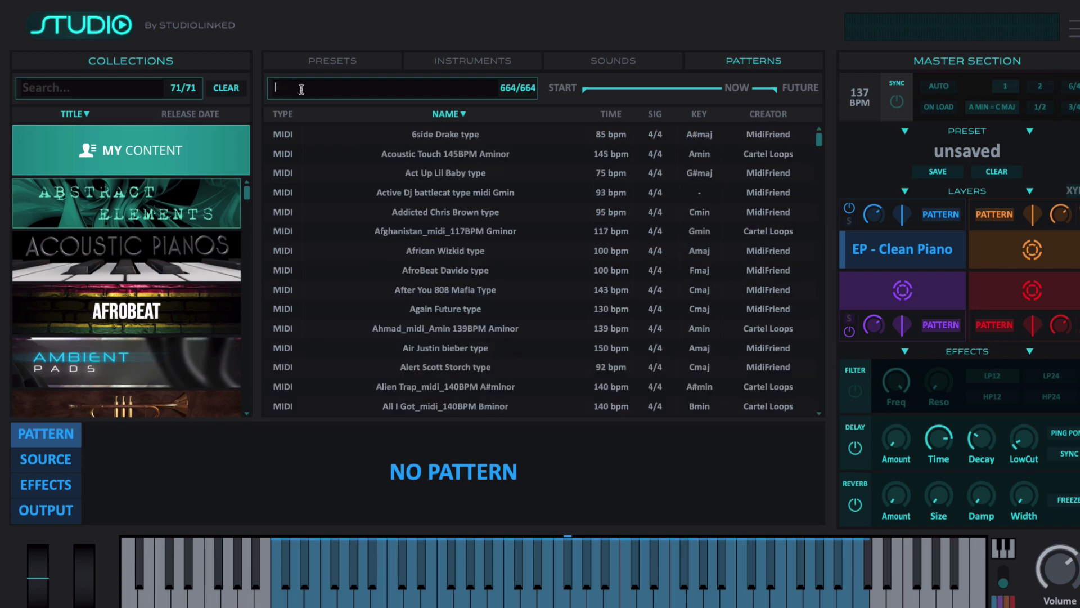
text(lil)
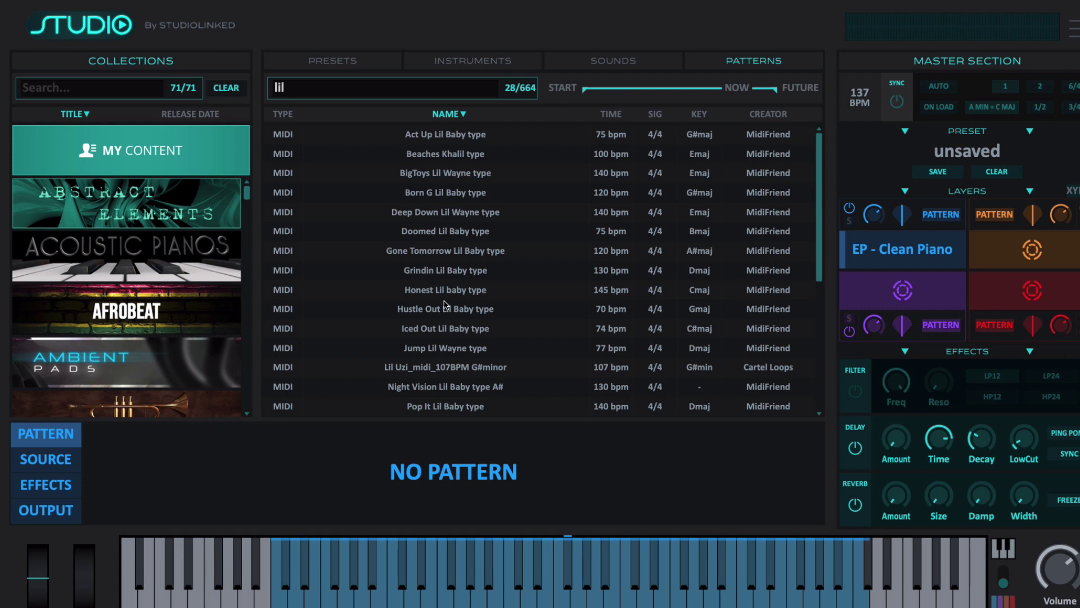
scroll(445, 304, down, 5)
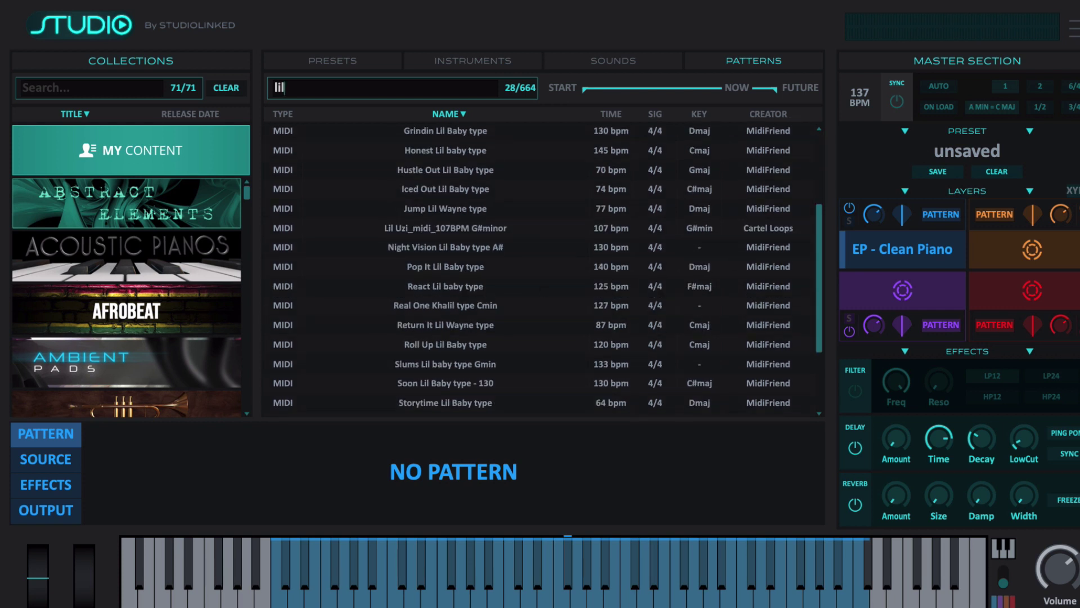
click(428, 133)
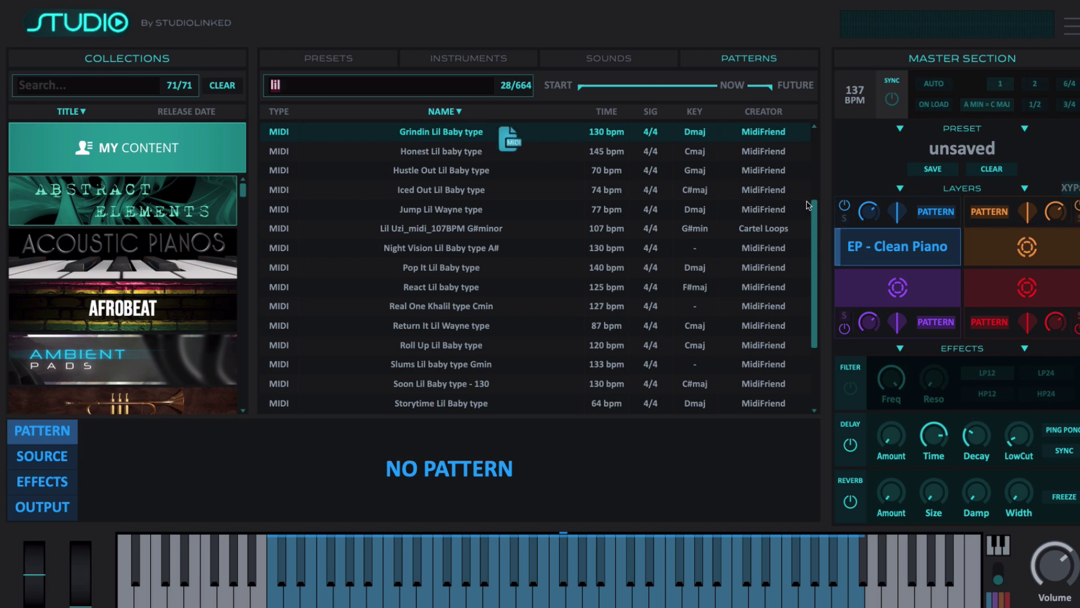
drag(809, 205, 895, 252)
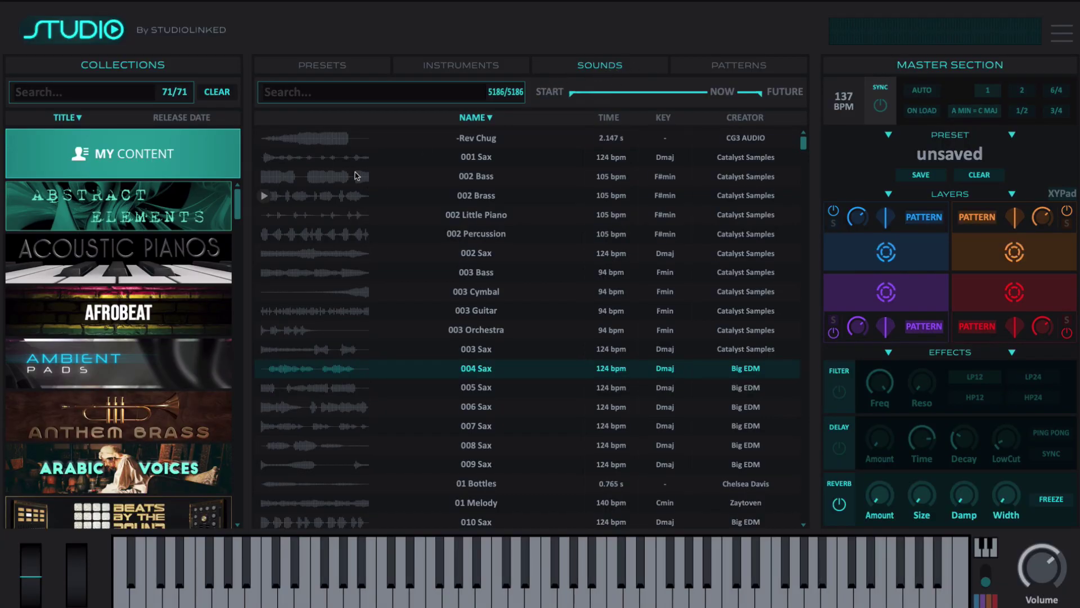
- Filter sounds by 'sample' and drag Heet_sample 110BPM Dminor onto the first layer
click(311, 90)
text(sample)
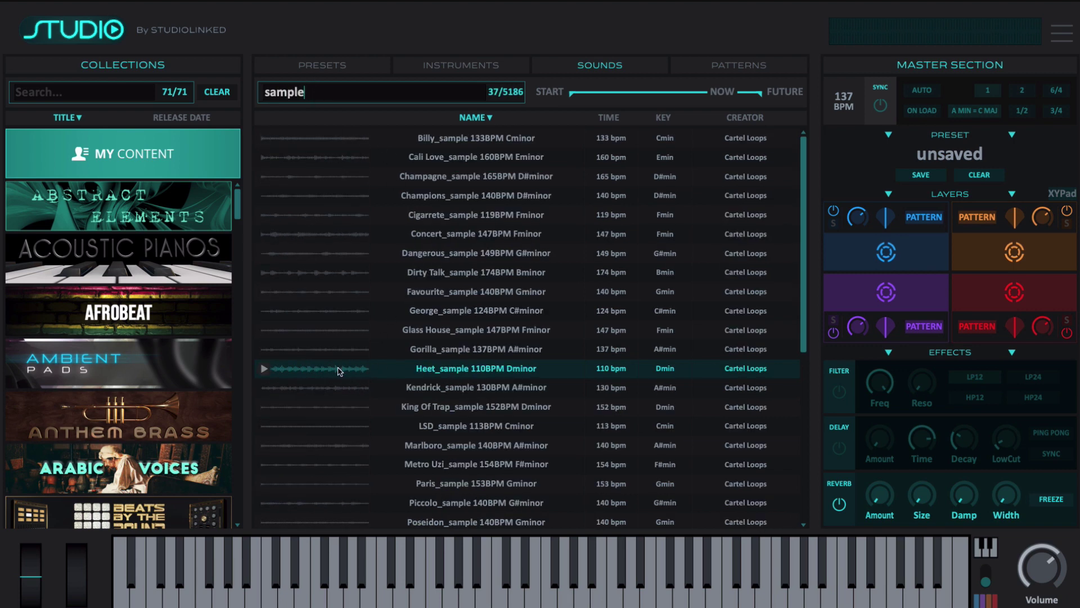
drag(353, 367, 882, 250)
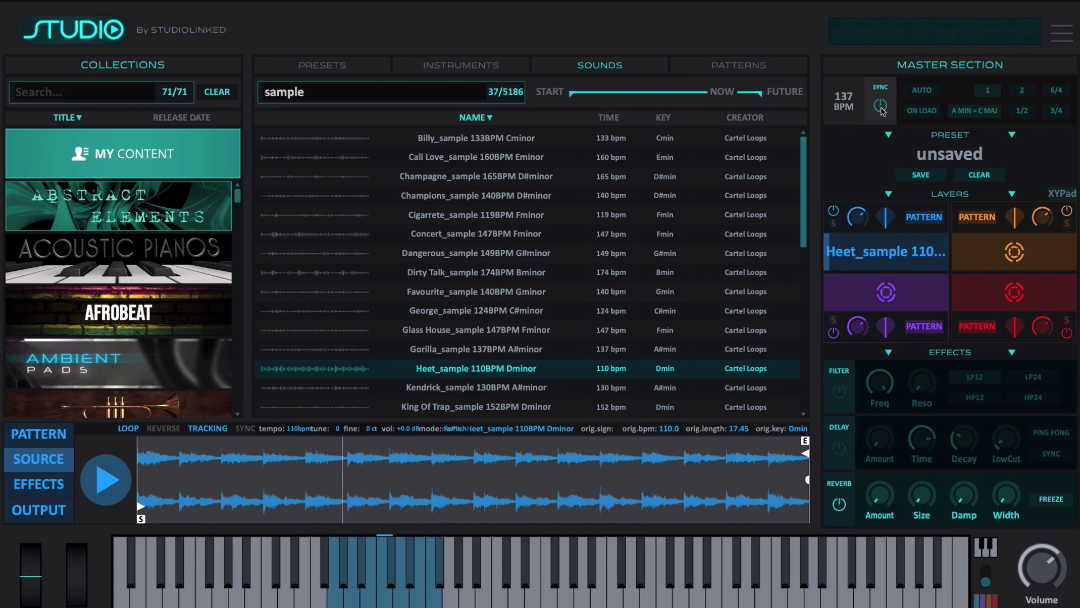
- Enable Master SYNC to the 137 BPM tempo and apply the 1/2 tempo multiplier
click(879, 108)
click(881, 107)
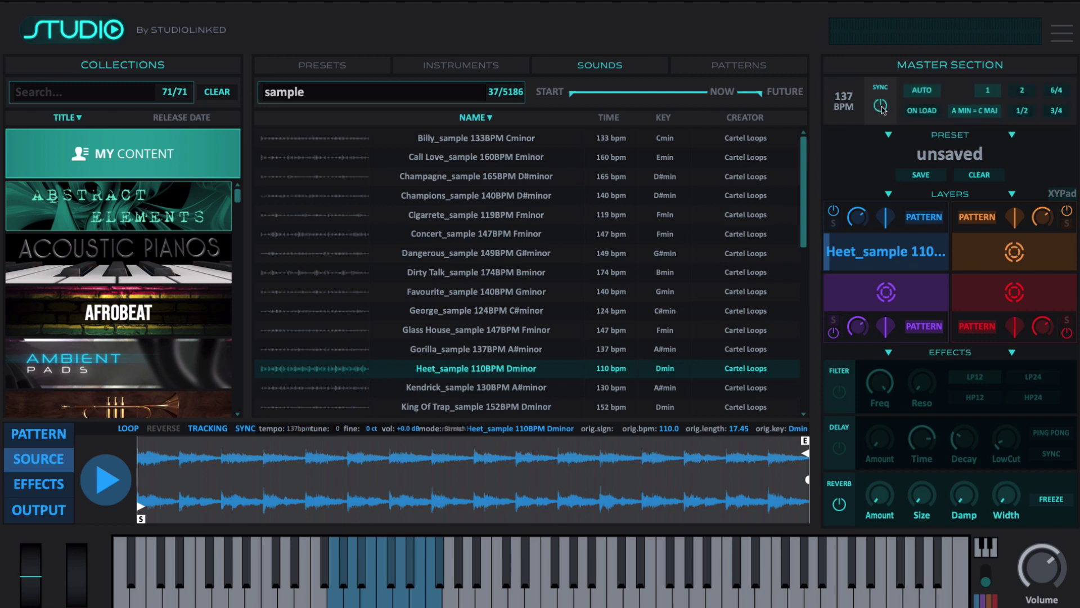
click(1022, 111)
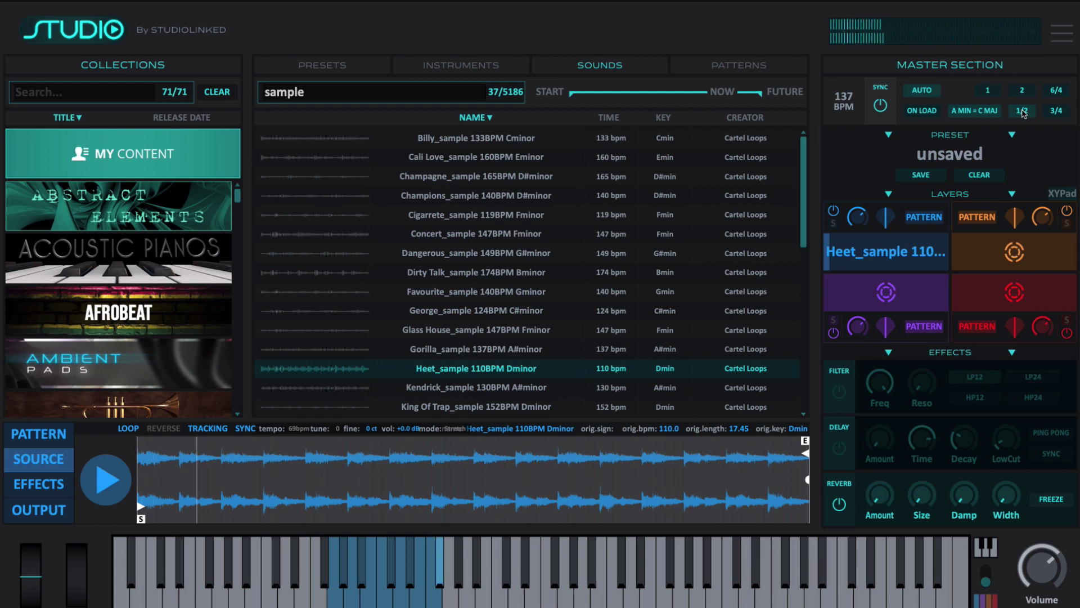
- Reverse the Heet sample and fine-tune it up to +39 cents
click(164, 430)
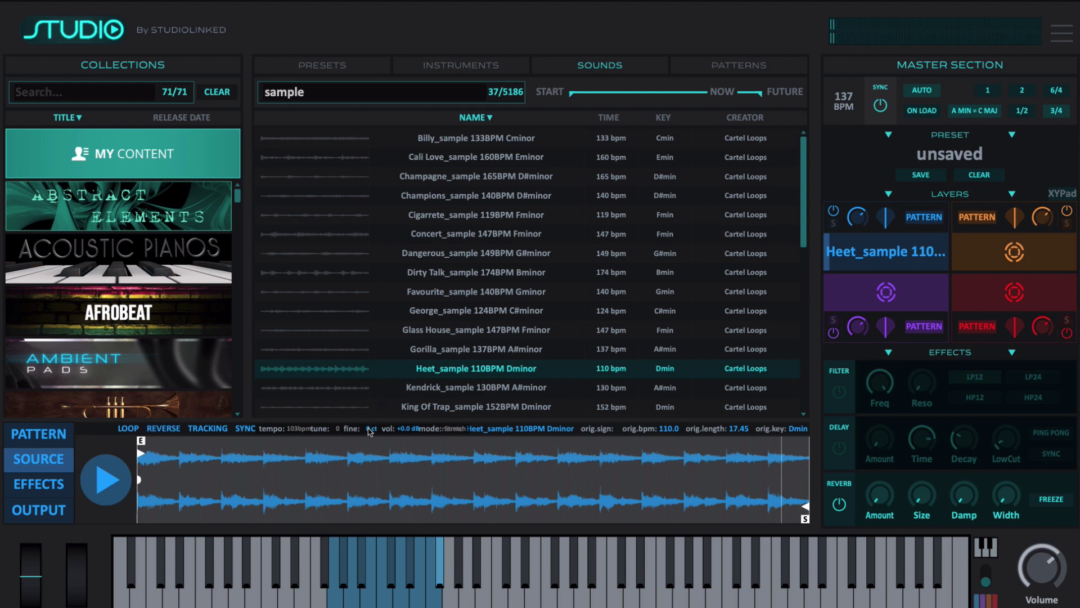
drag(370, 432, 373, 396)
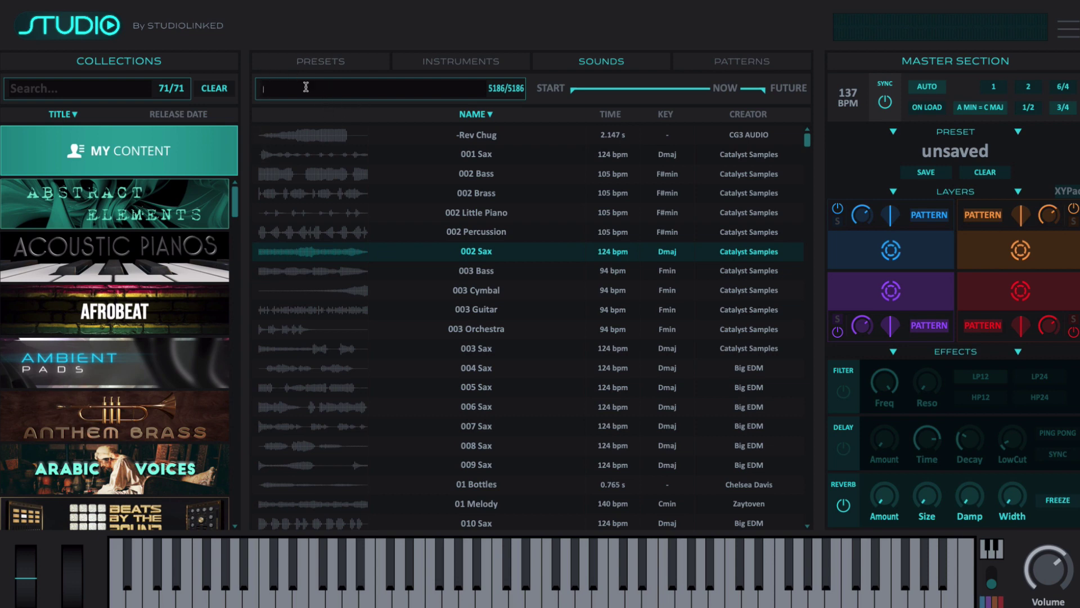
- Load Latin Mallet onto the first layer, widen its key range across most keys, and clear the search
text(mallet)
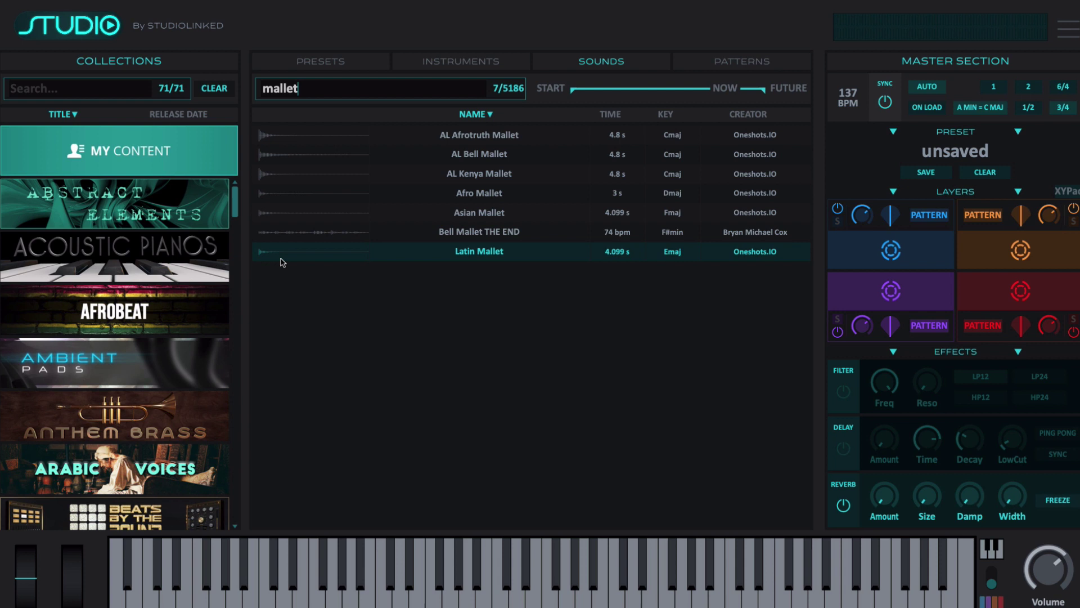
drag(284, 251, 891, 259)
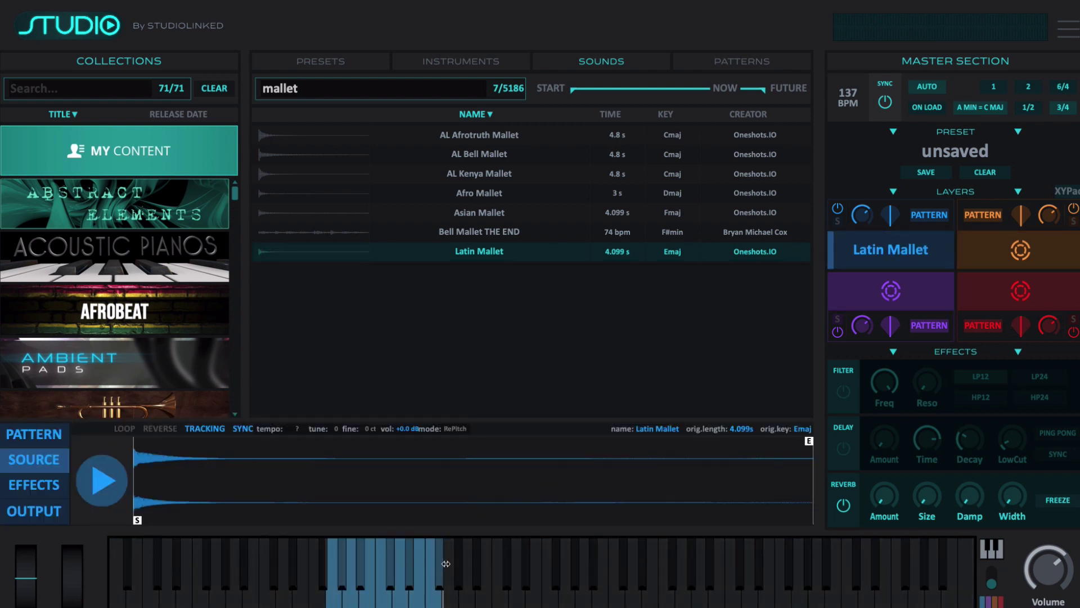
drag(445, 563, 941, 565)
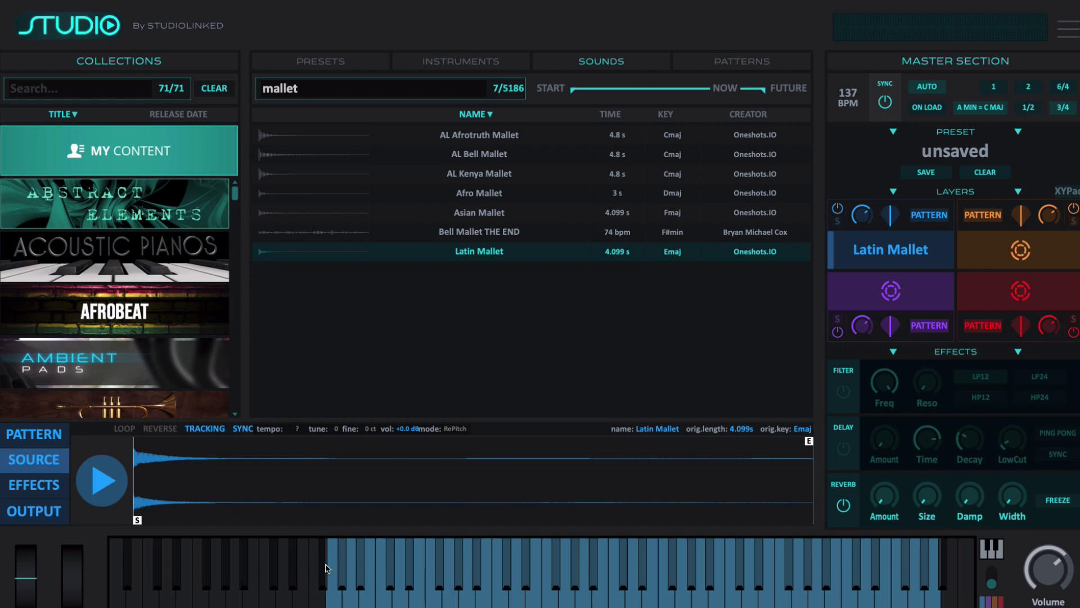
drag(325, 561, 158, 549)
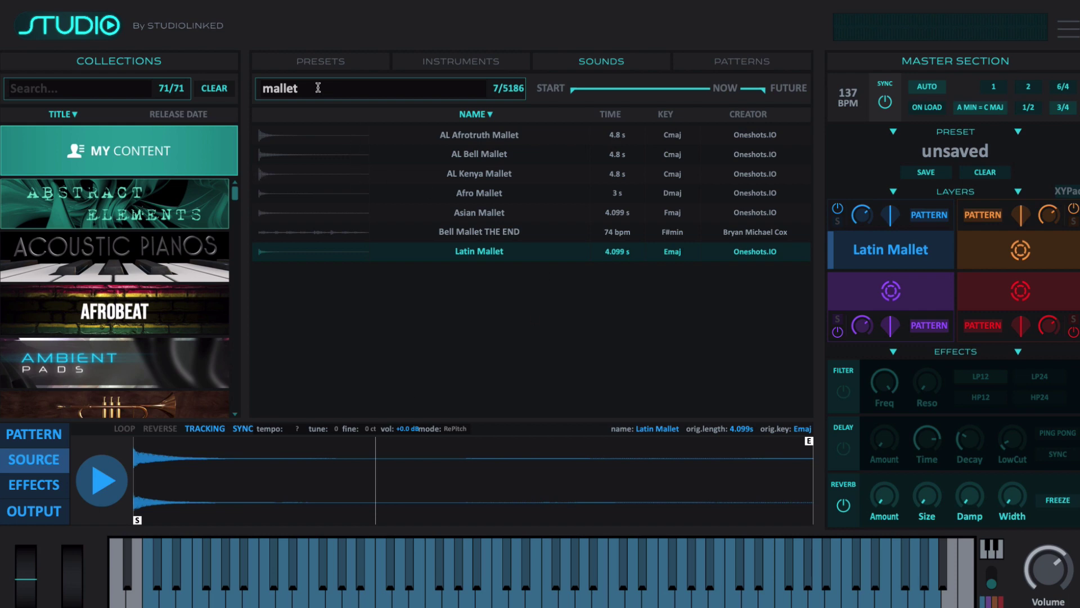
key(BackSpace)
key(BackSpace)
key(BackSpace)
key(BackSpace)
key(BackSpace)
key(BackSpace)
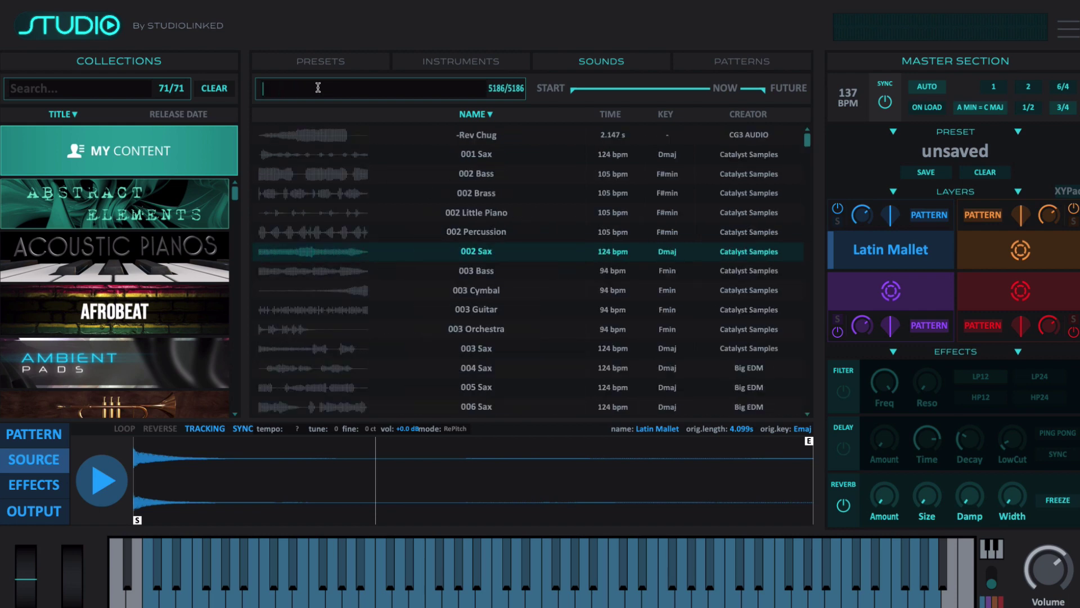
- Search 'pad', preview Pad - Axis 060, and load it onto the second layer
text(pad)
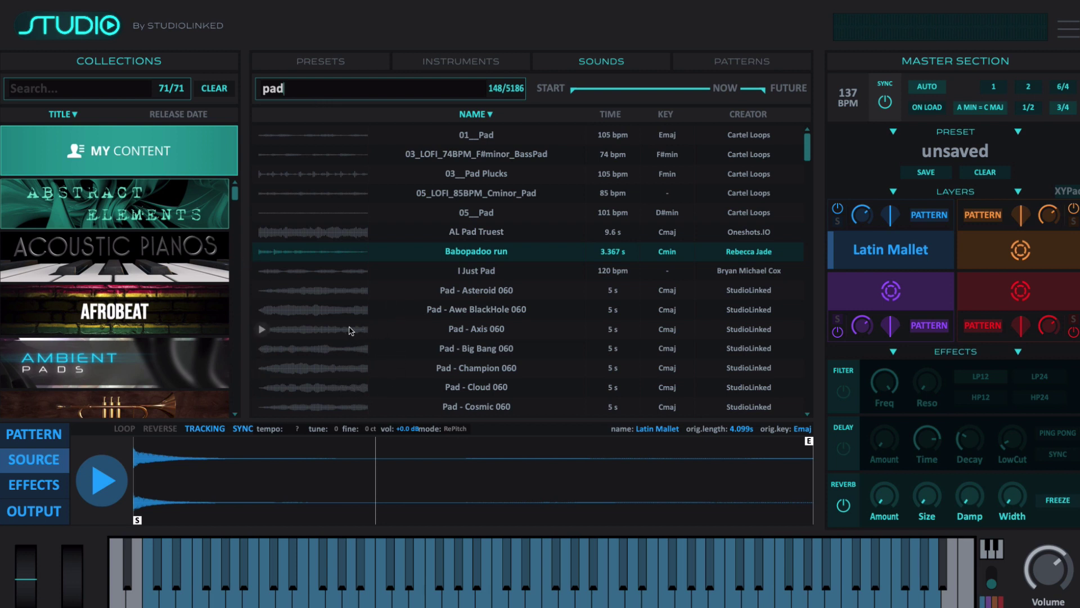
click(458, 326)
drag(458, 325, 1034, 246)
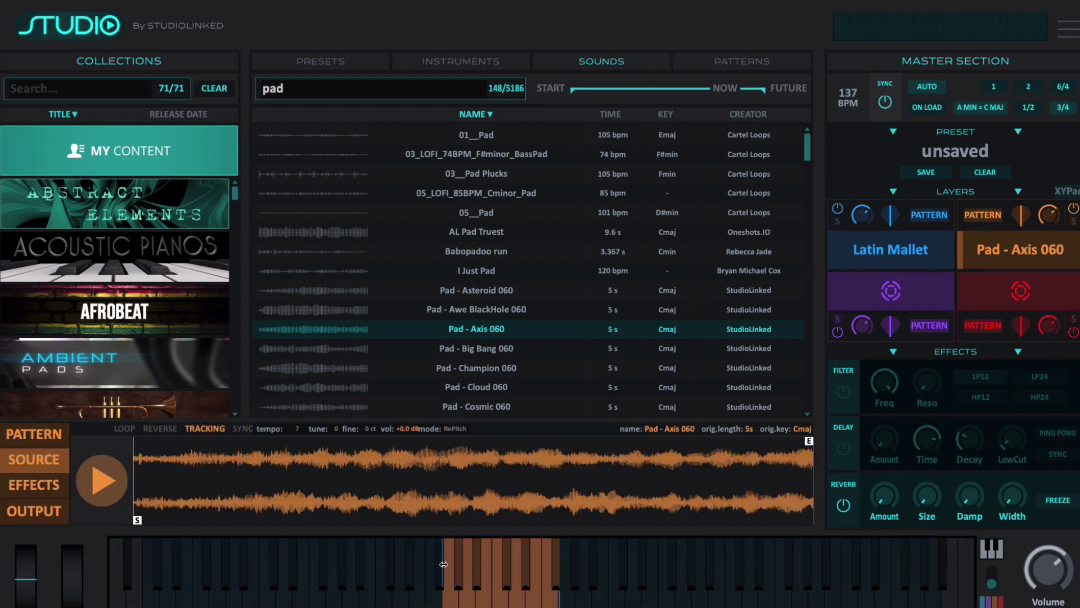
- Extend the pad's key range to the lowest and highest keys and play it
drag(444, 563, 145, 552)
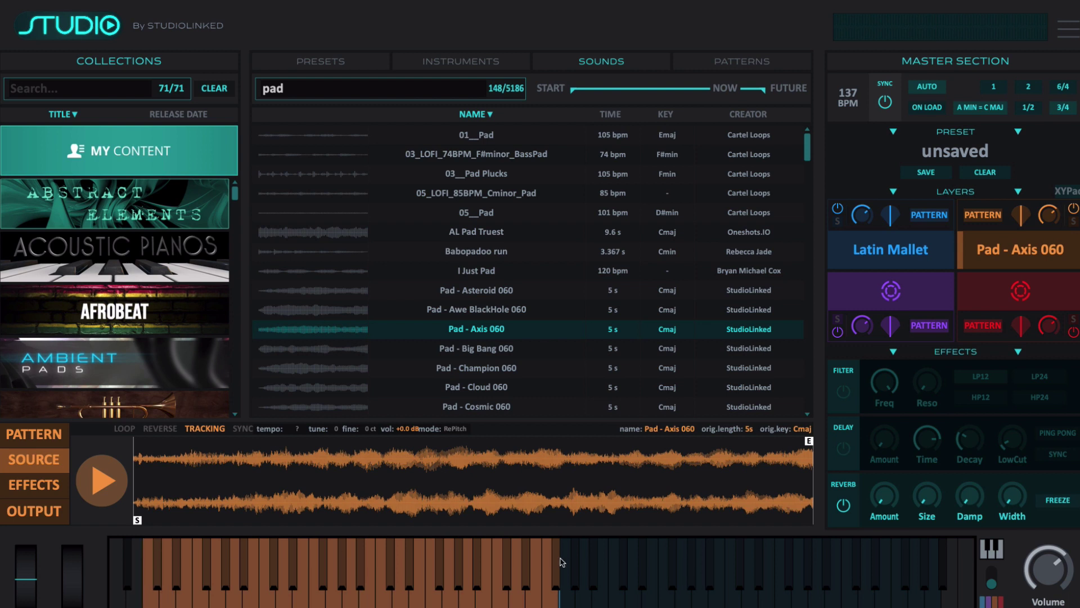
drag(560, 558, 938, 572)
click(938, 572)
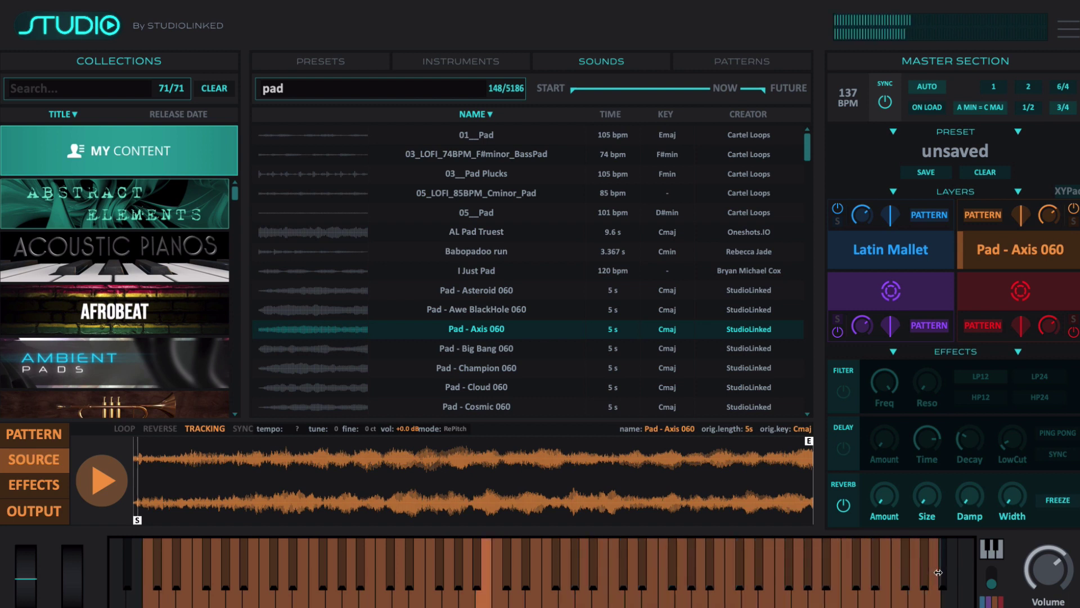
- Loop Pad - Axis 060 from mid-sample with an end fade, and clear the 'pad' search
click(125, 429)
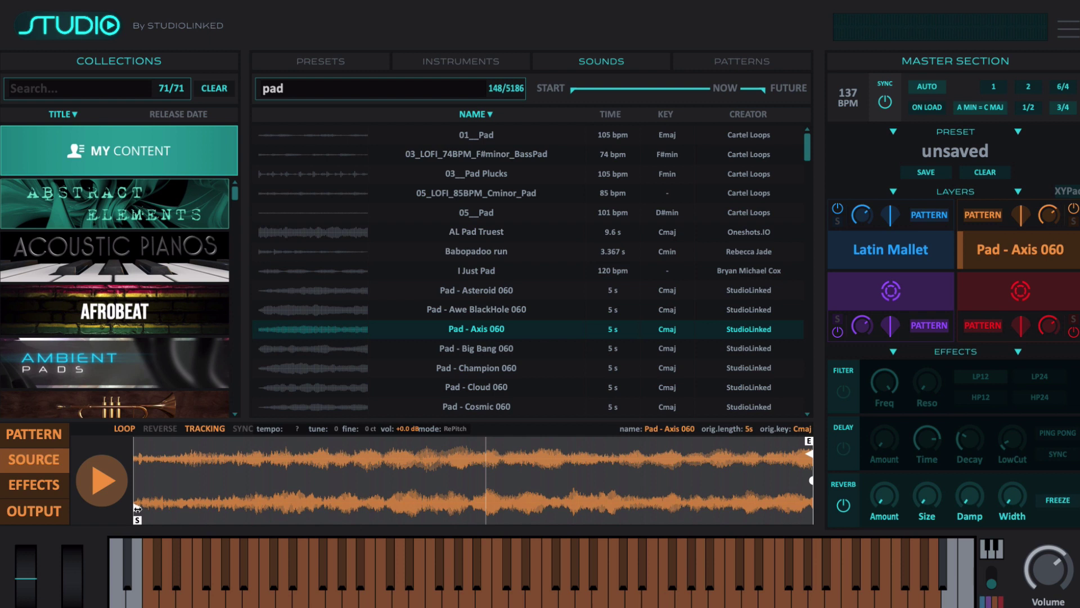
drag(137, 508, 496, 508)
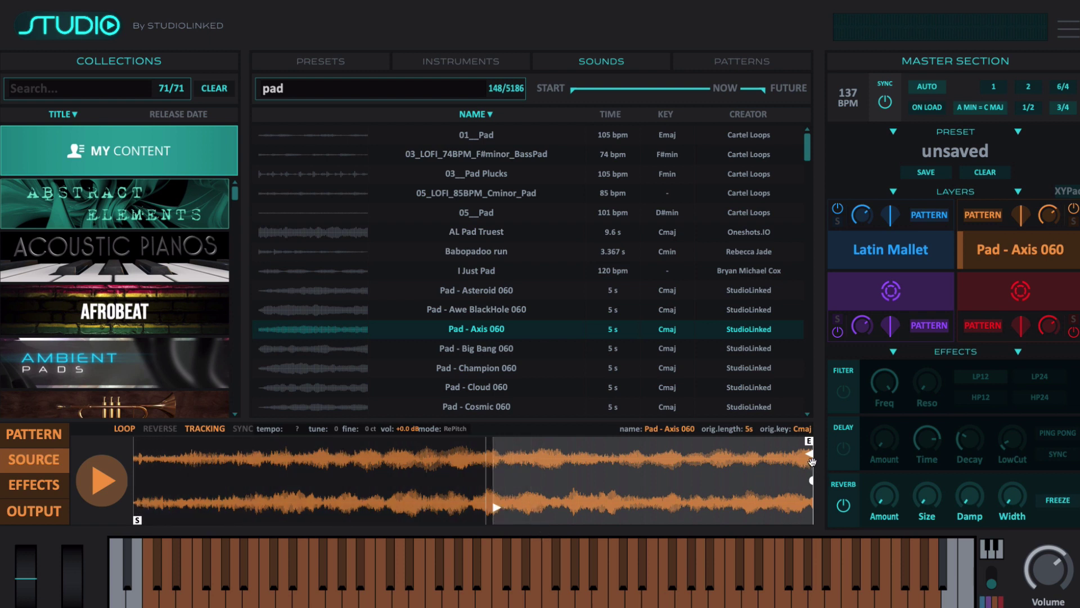
drag(811, 480, 586, 456)
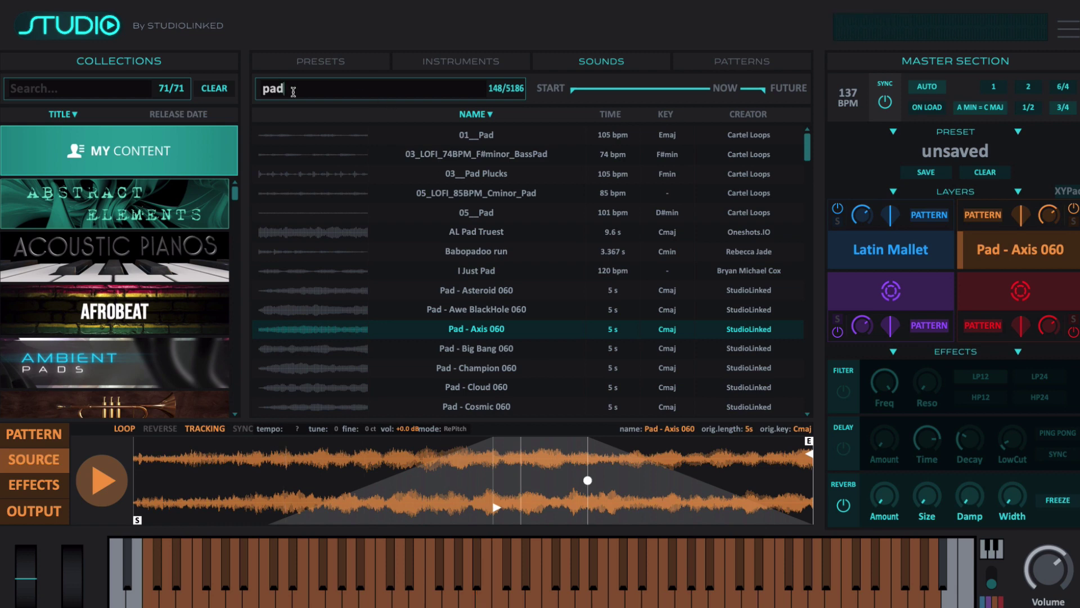
key(BackSpace)
key(BackSpace)
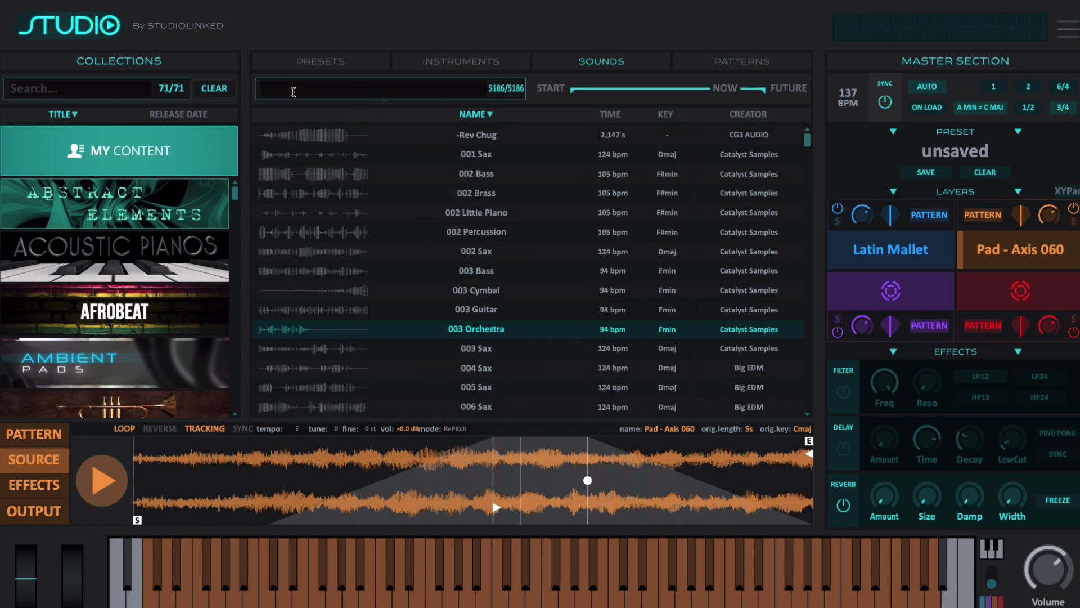
- Search 'tex', preview City and Bells, and load CL_MS Texture - Bells onto the third layer
text(text)
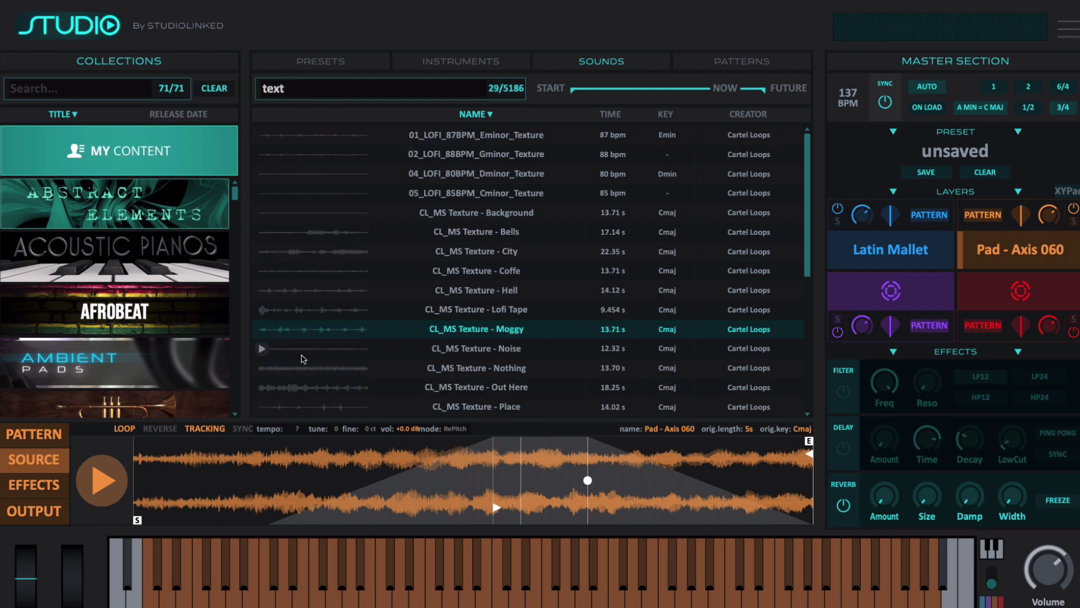
click(261, 251)
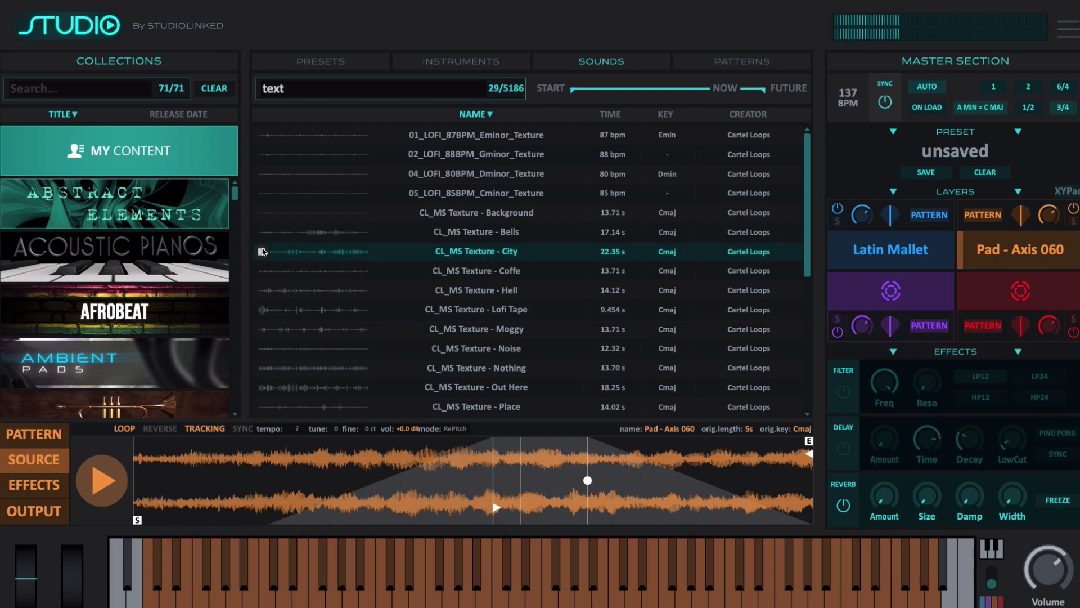
click(262, 233)
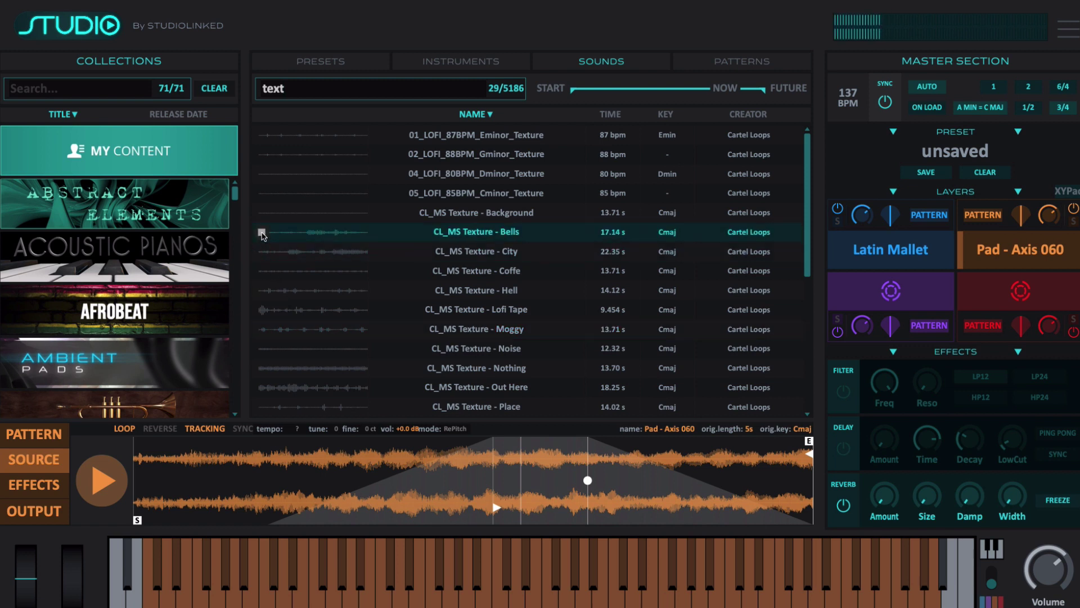
click(263, 233)
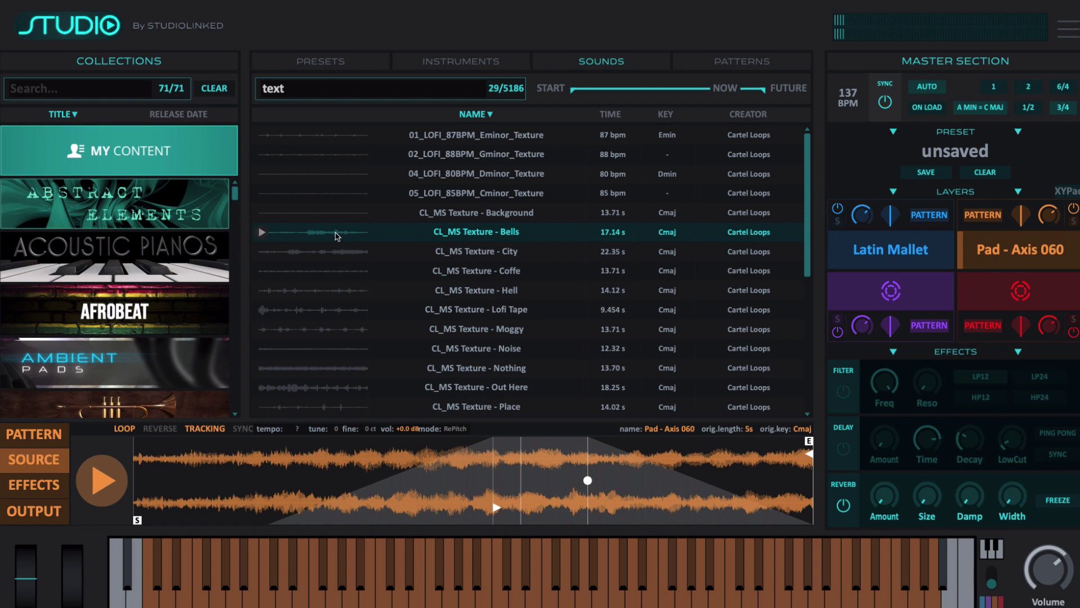
drag(337, 235, 895, 294)
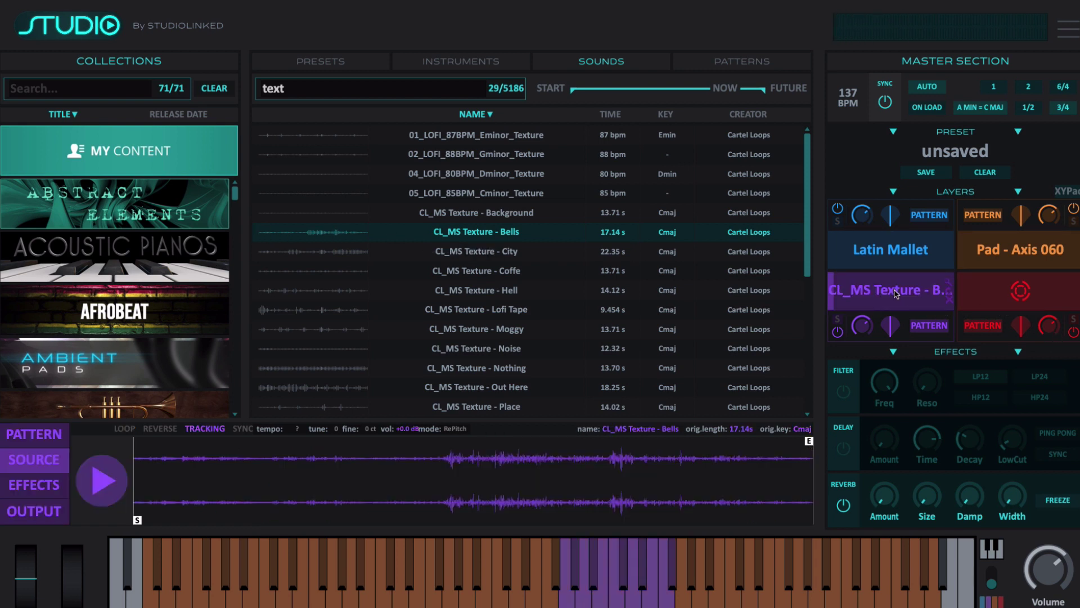
- Extend the Bells key range down to the low keys and up to the top keys
mouse_move(561, 563)
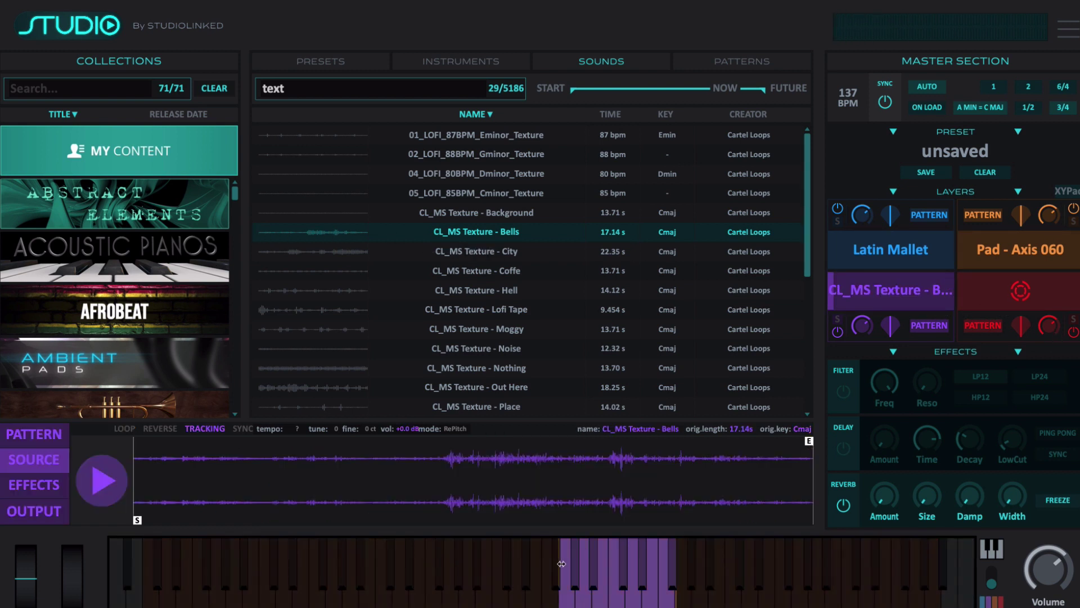
drag(540, 561, 151, 559)
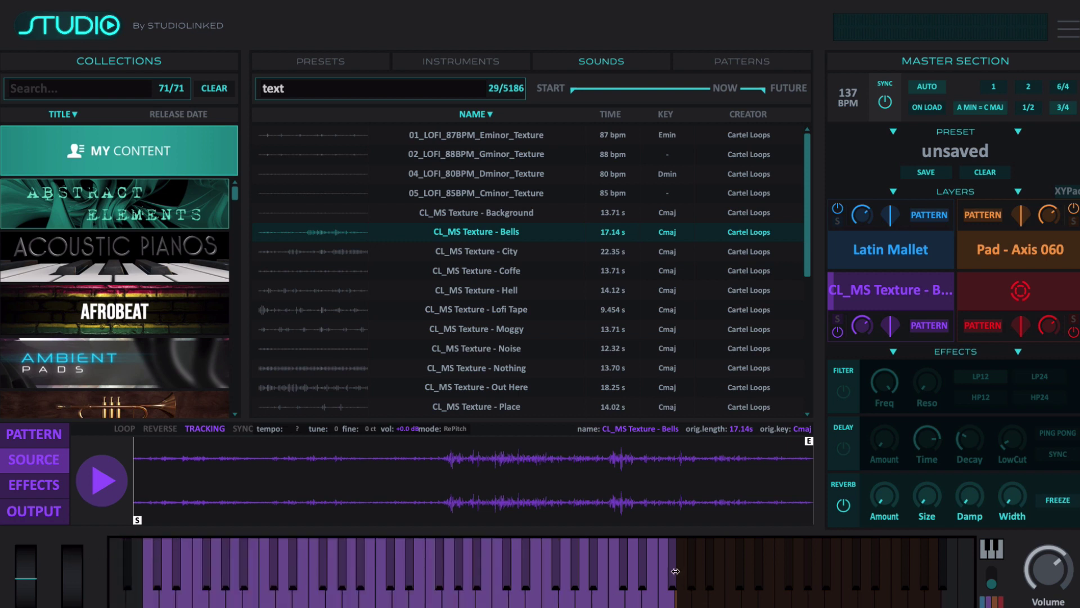
drag(675, 571, 934, 586)
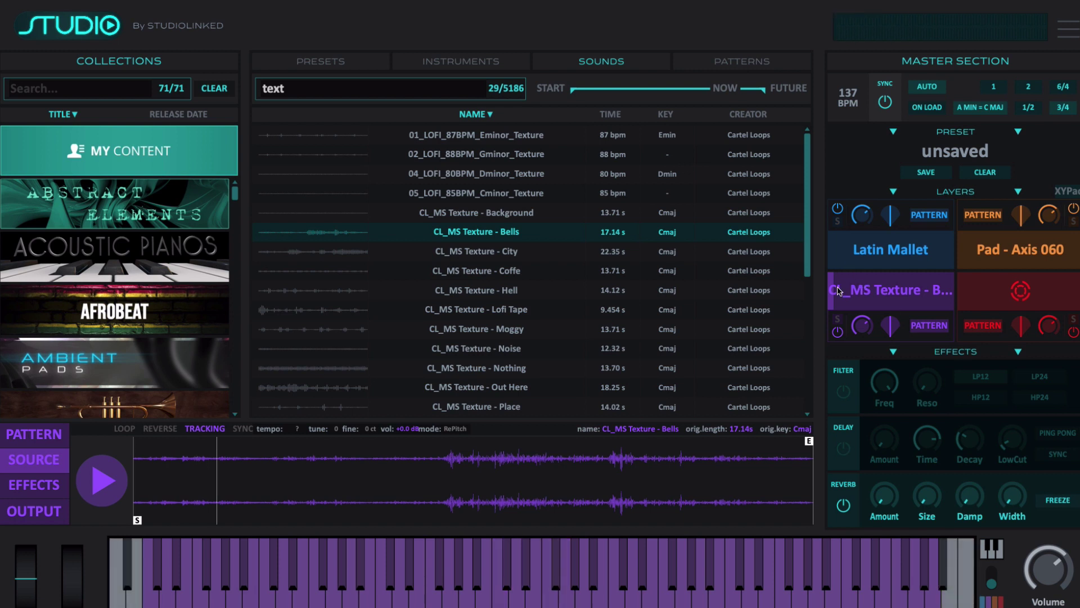
- Lengthen the Bells layer's envelope attack to about 6.7 seconds and play a note to test
click(48, 512)
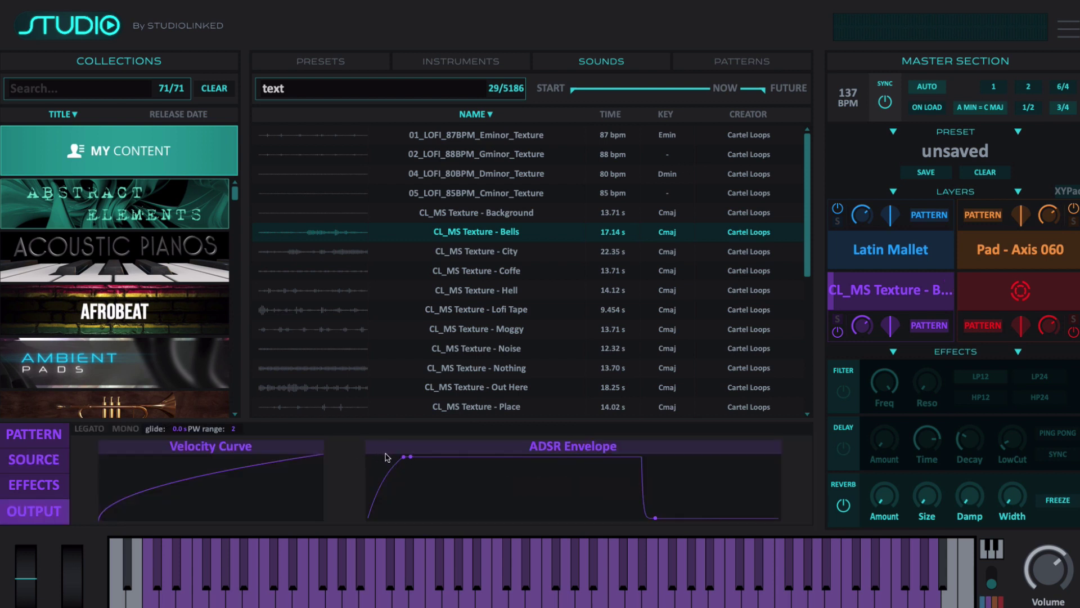
mouse_move(404, 461)
drag(403, 456, 460, 456)
key(a)
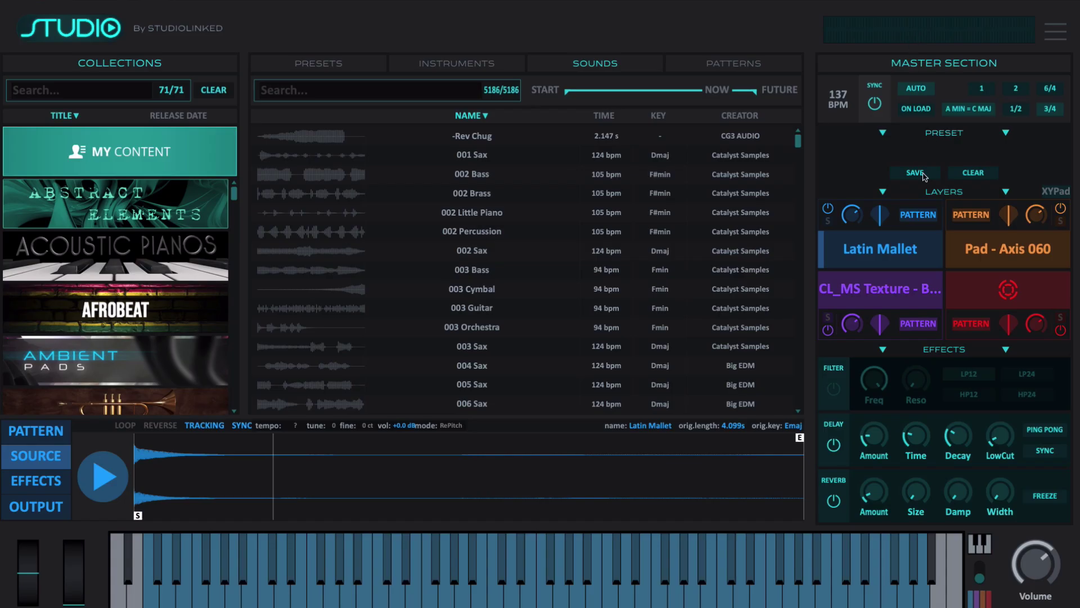
- Save the instrument as preset 'Mallet-Sodope' and view it under My Content in Presets
click(923, 175)
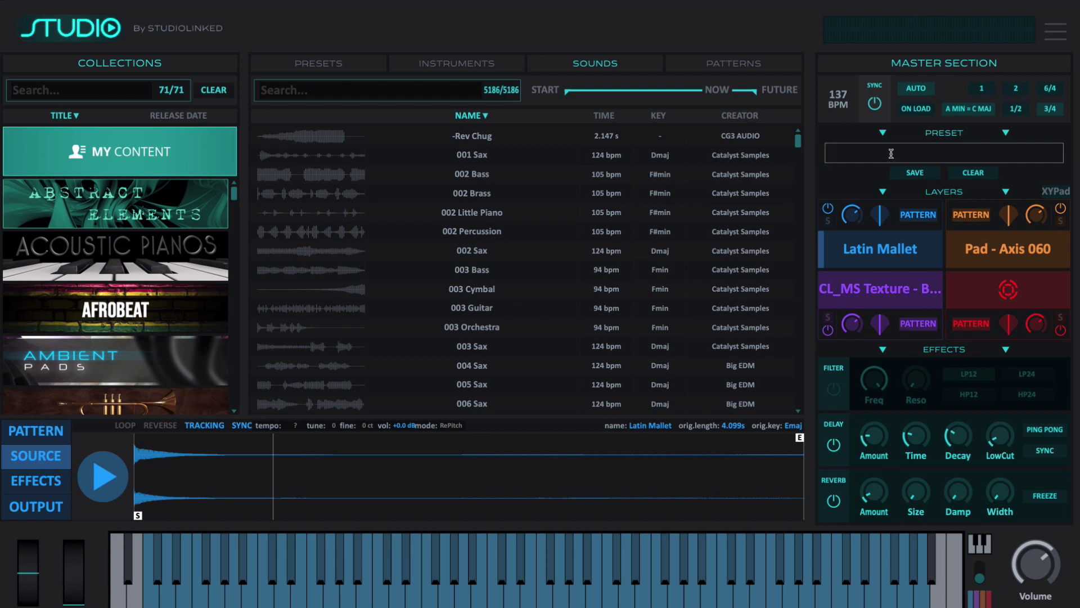
text(Mallet-So)
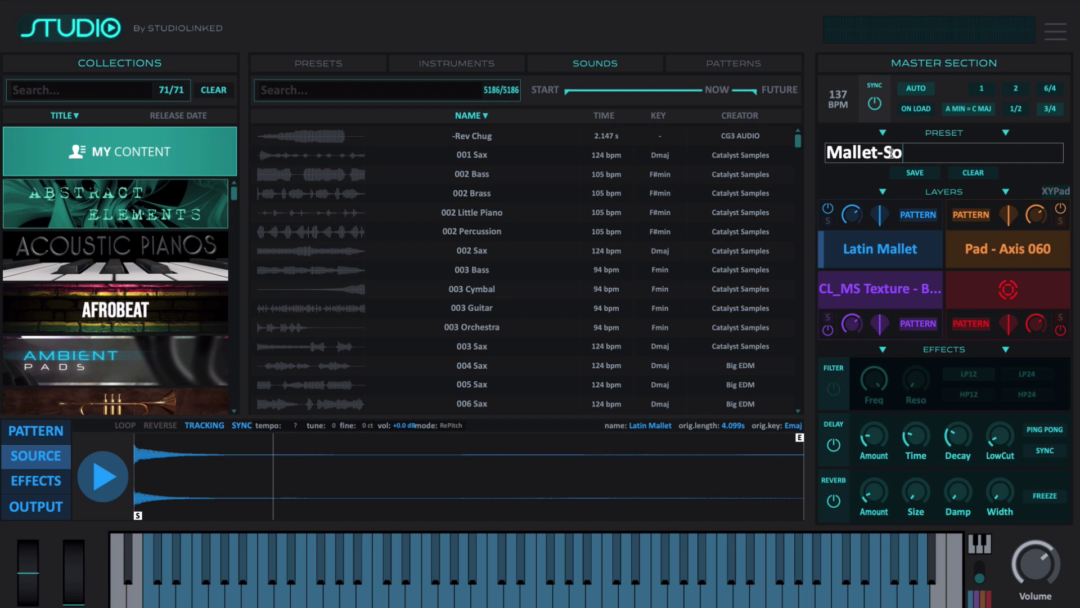
text(dope)
key(Return)
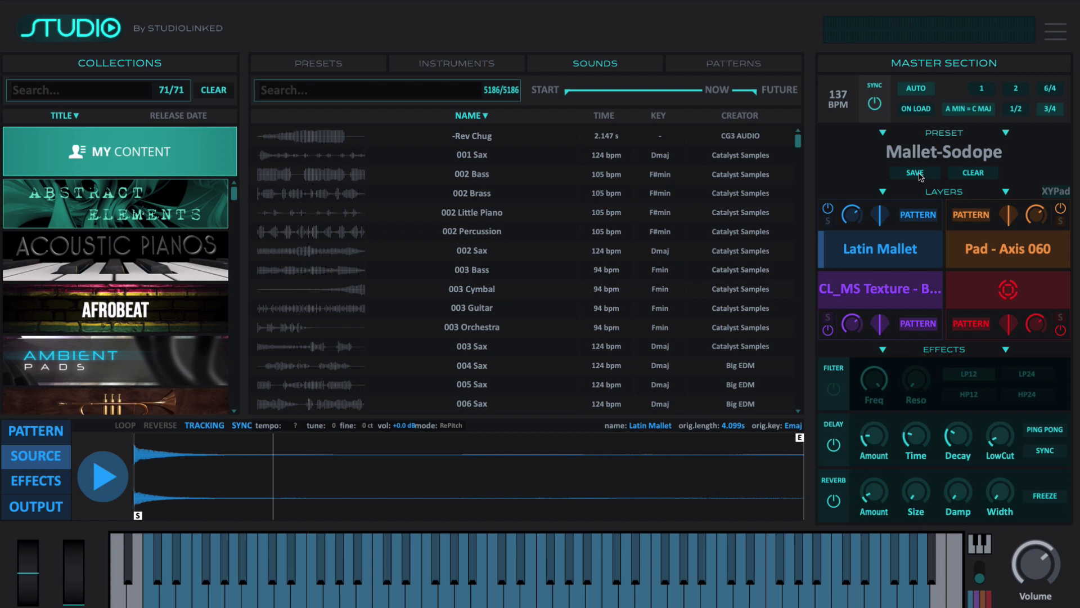
click(921, 174)
key(Return)
click(313, 66)
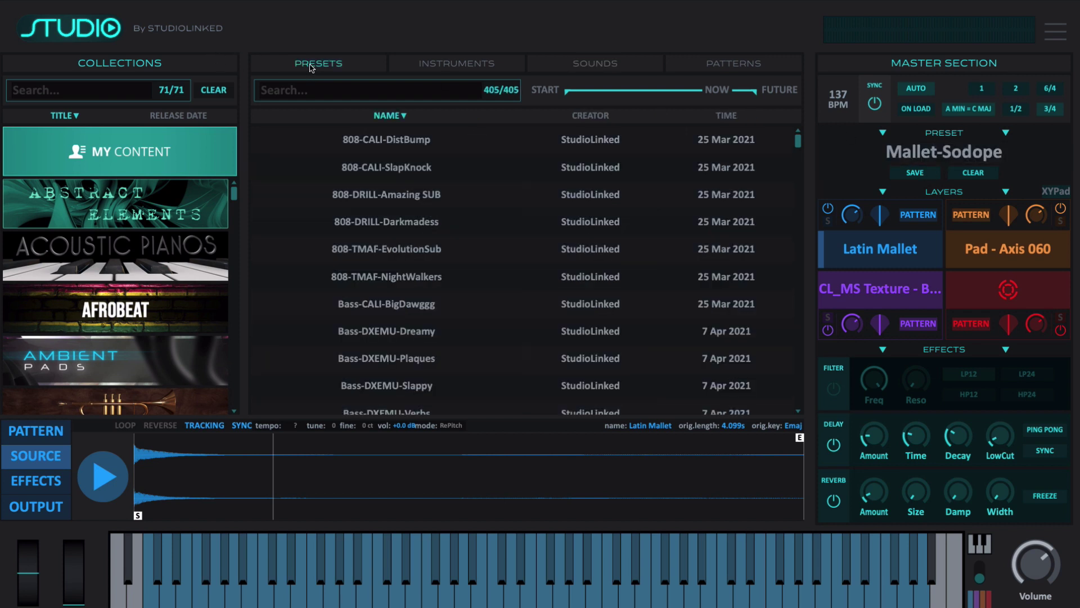
click(149, 165)
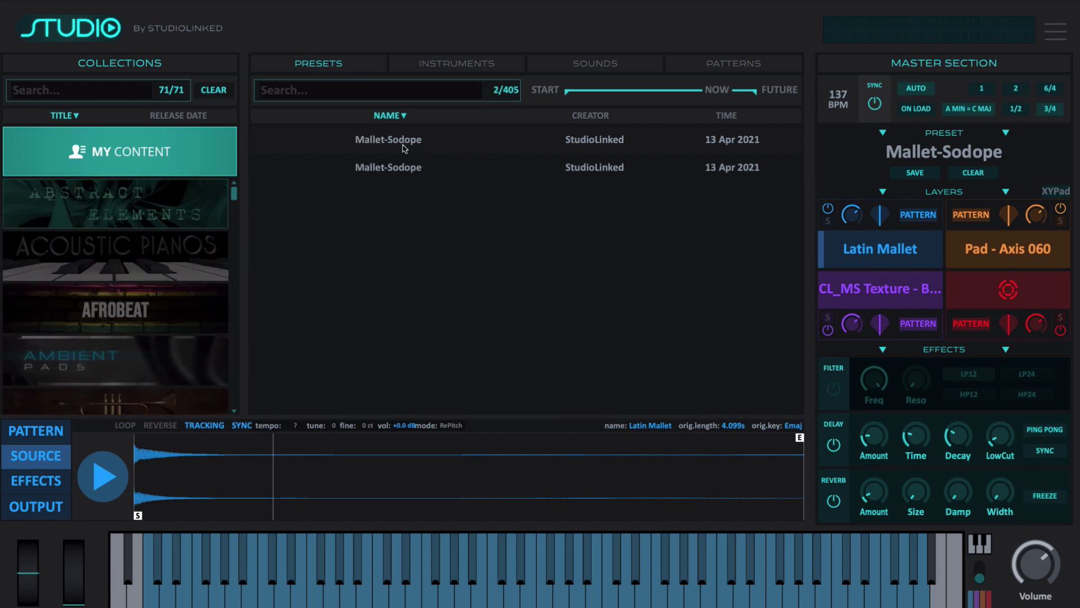